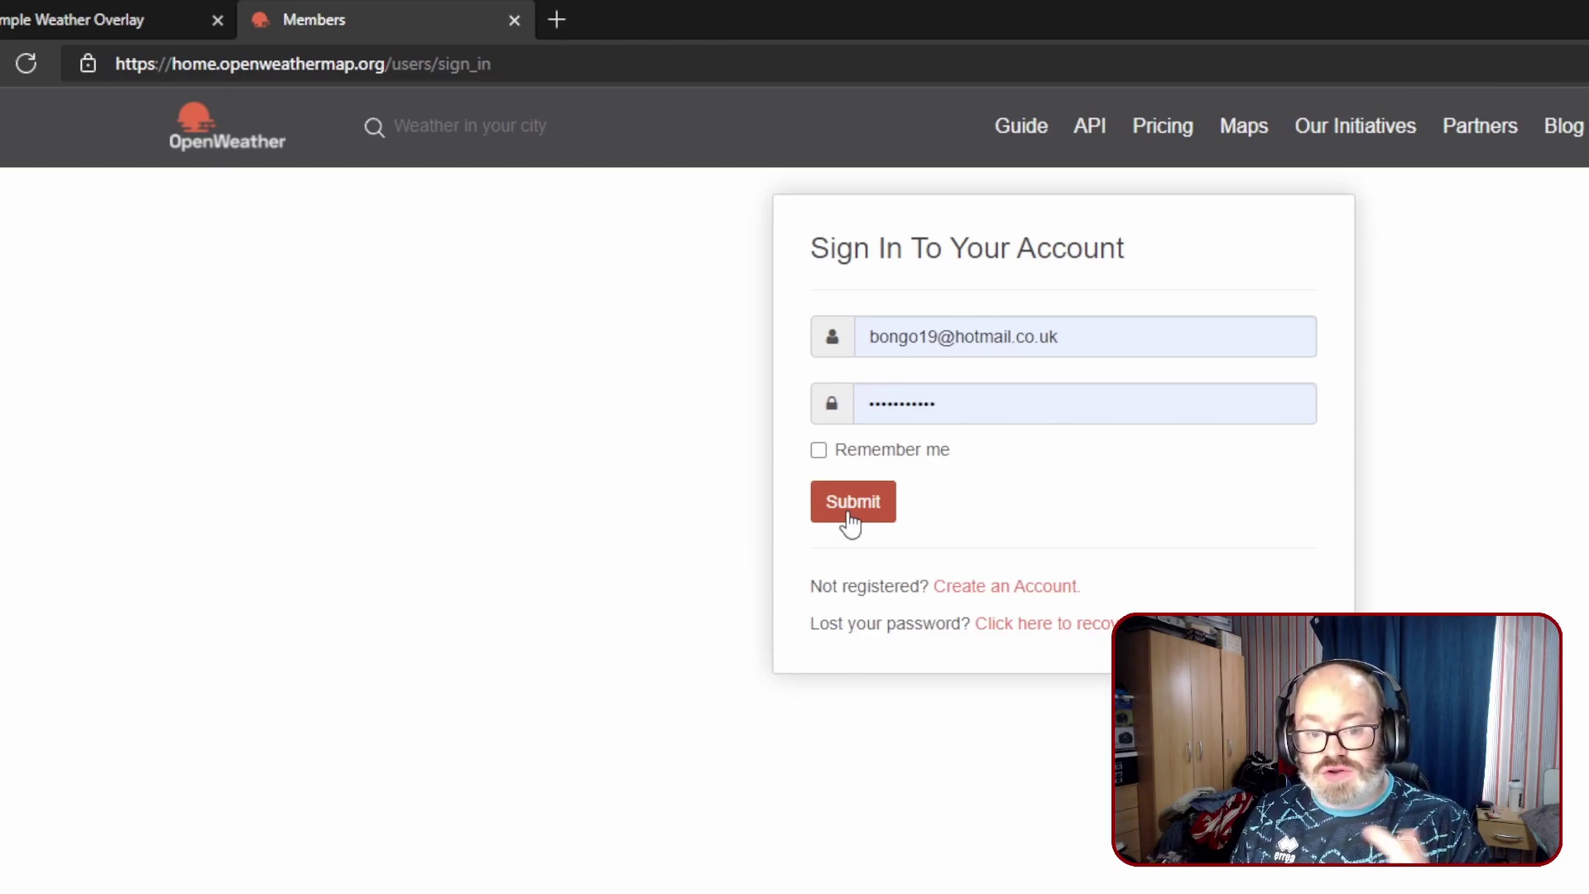
# Sign in to OpenWeather and select the Lioranboard key on the My API keys page
pyautogui.click(850, 517)
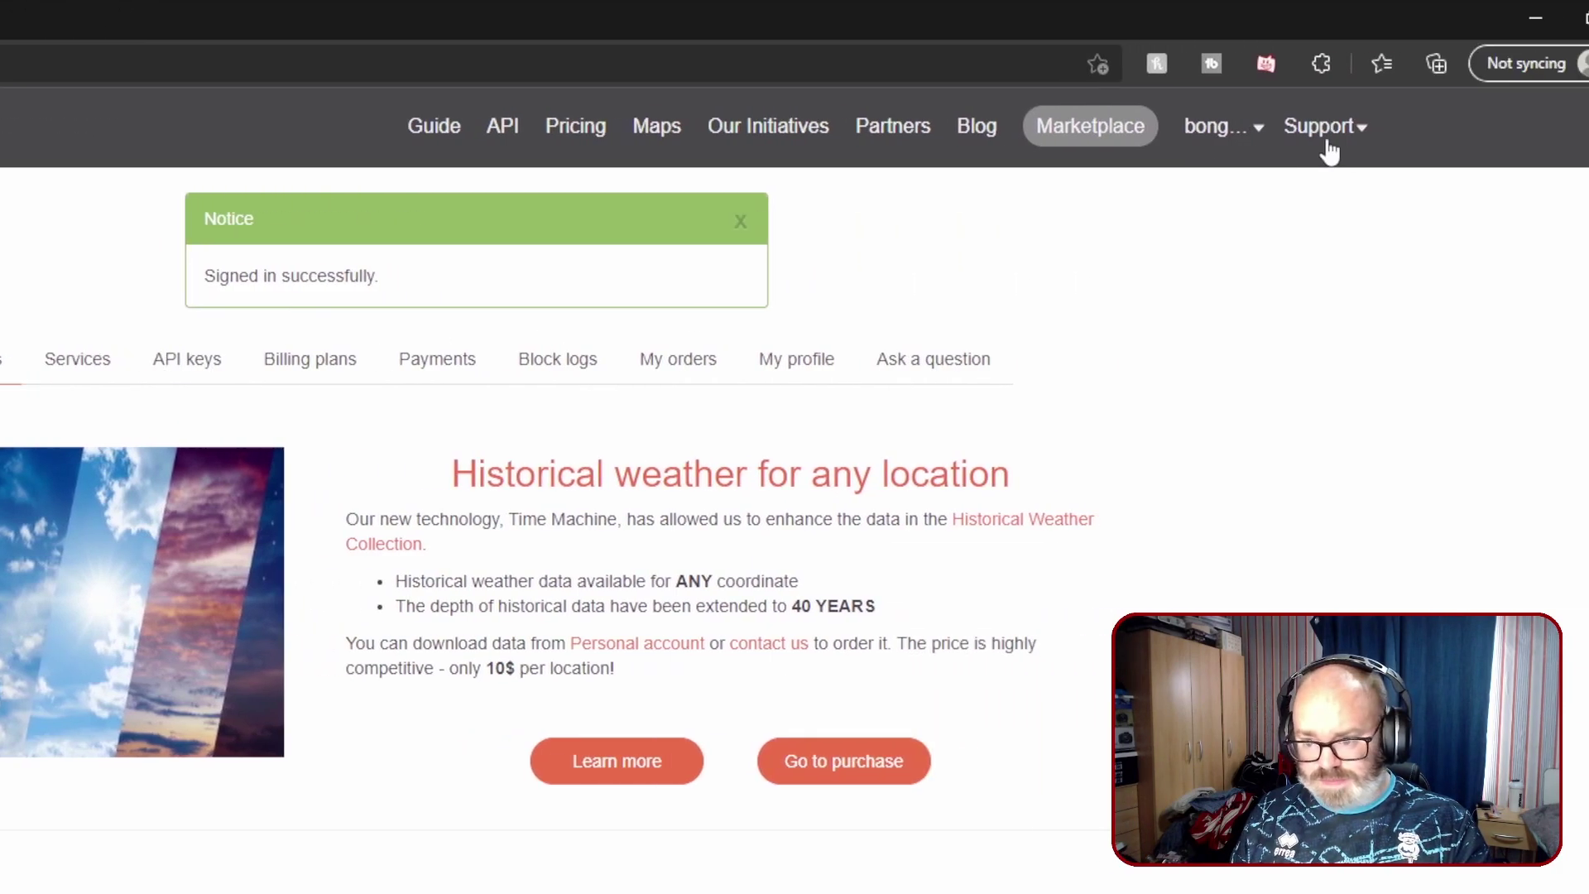
pyautogui.click(1252, 128)
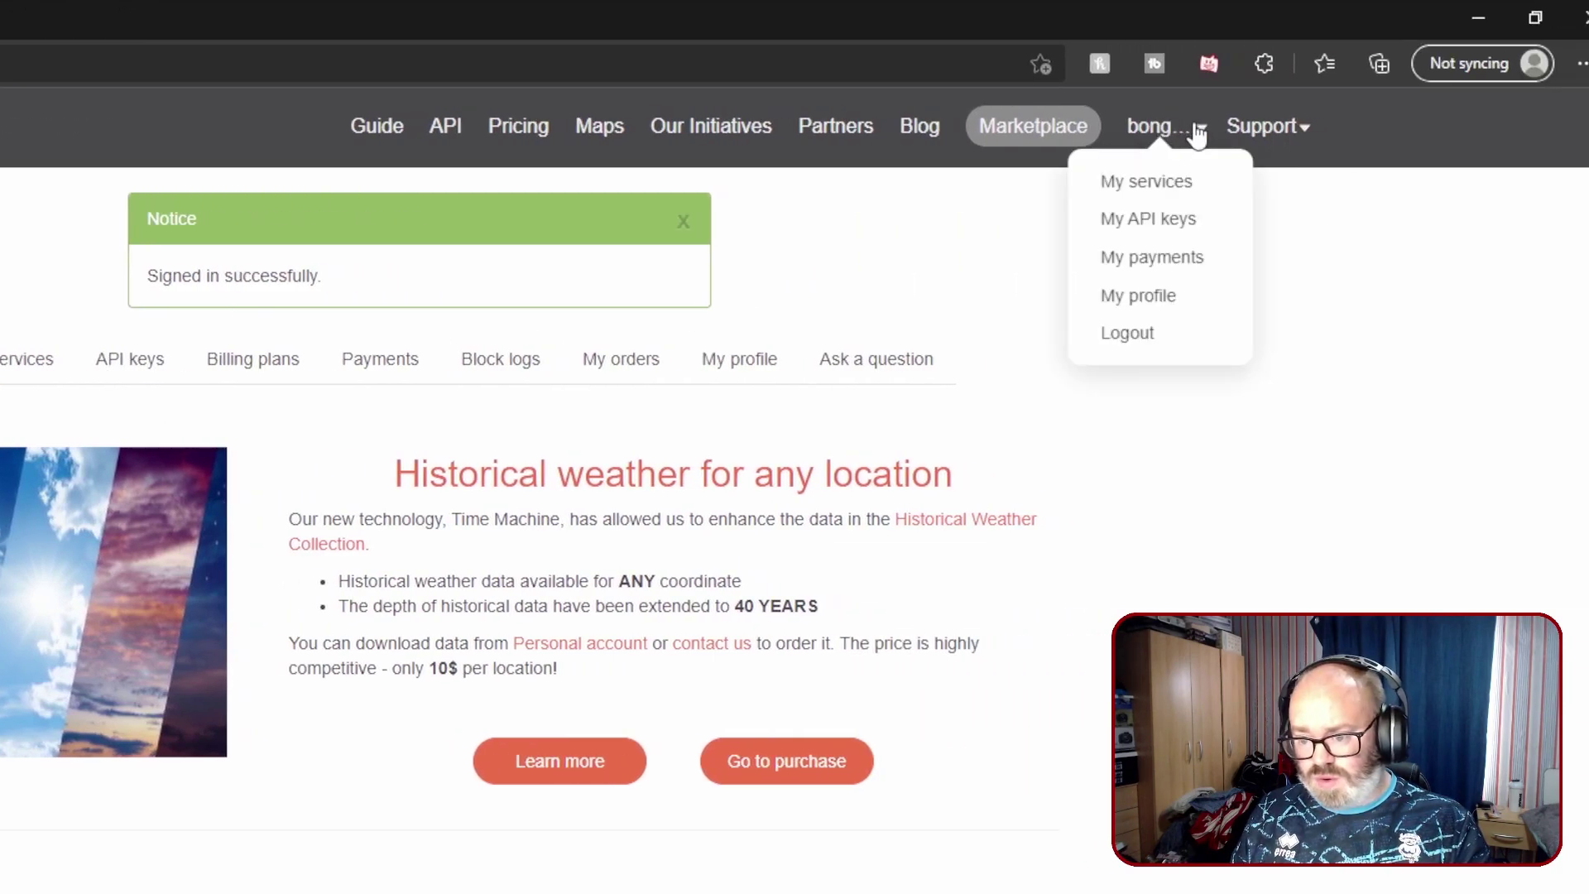
pyautogui.click(1177, 220)
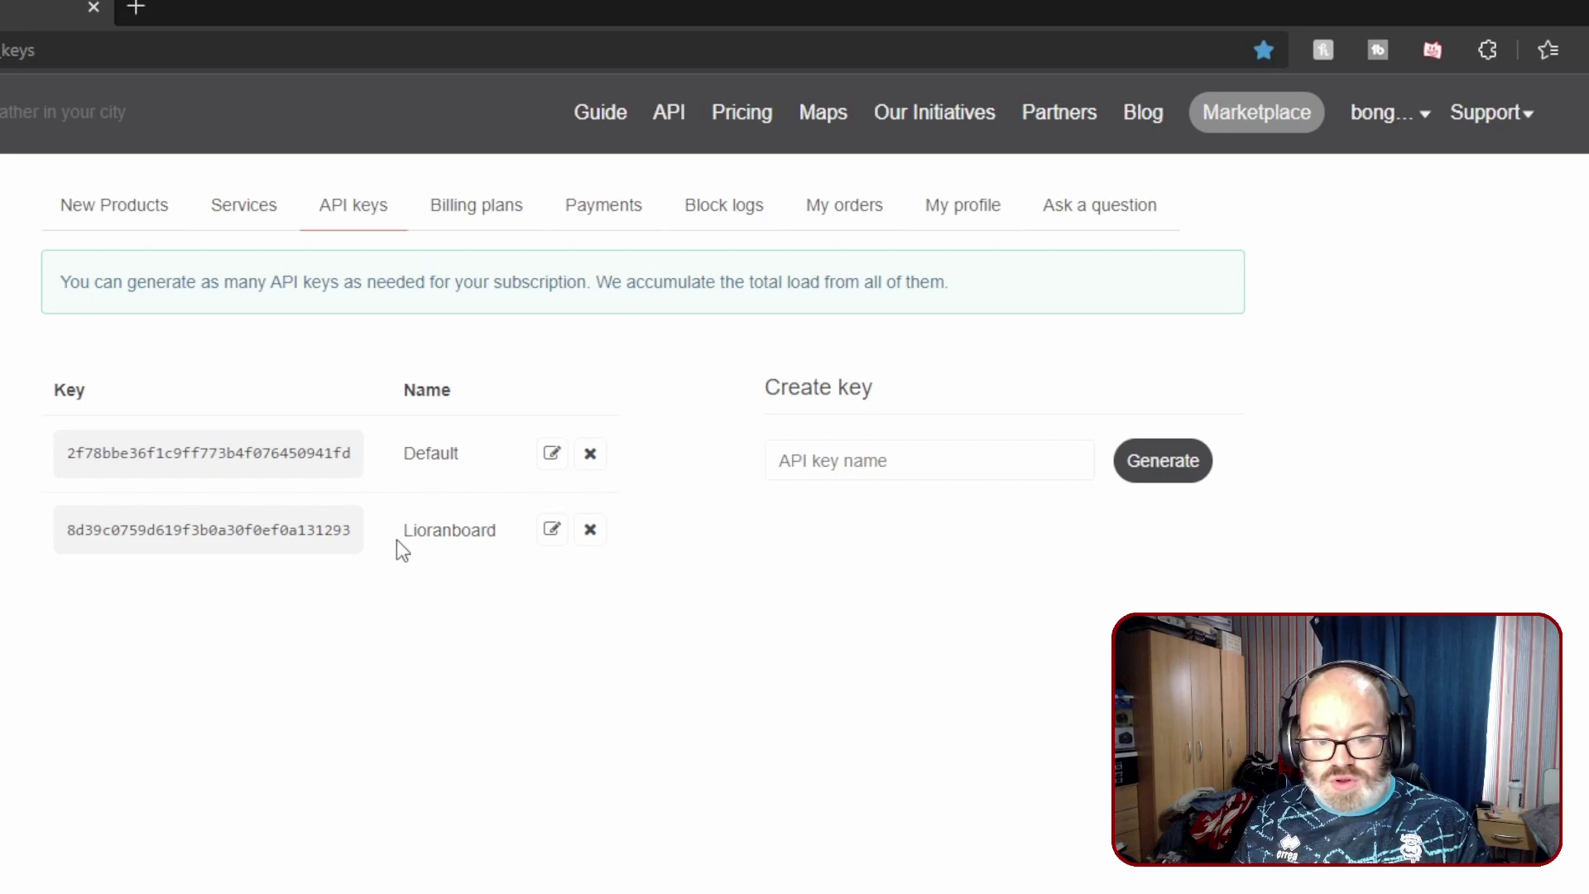
pyautogui.moveTo(351, 530); pyautogui.dragTo(72, 548)
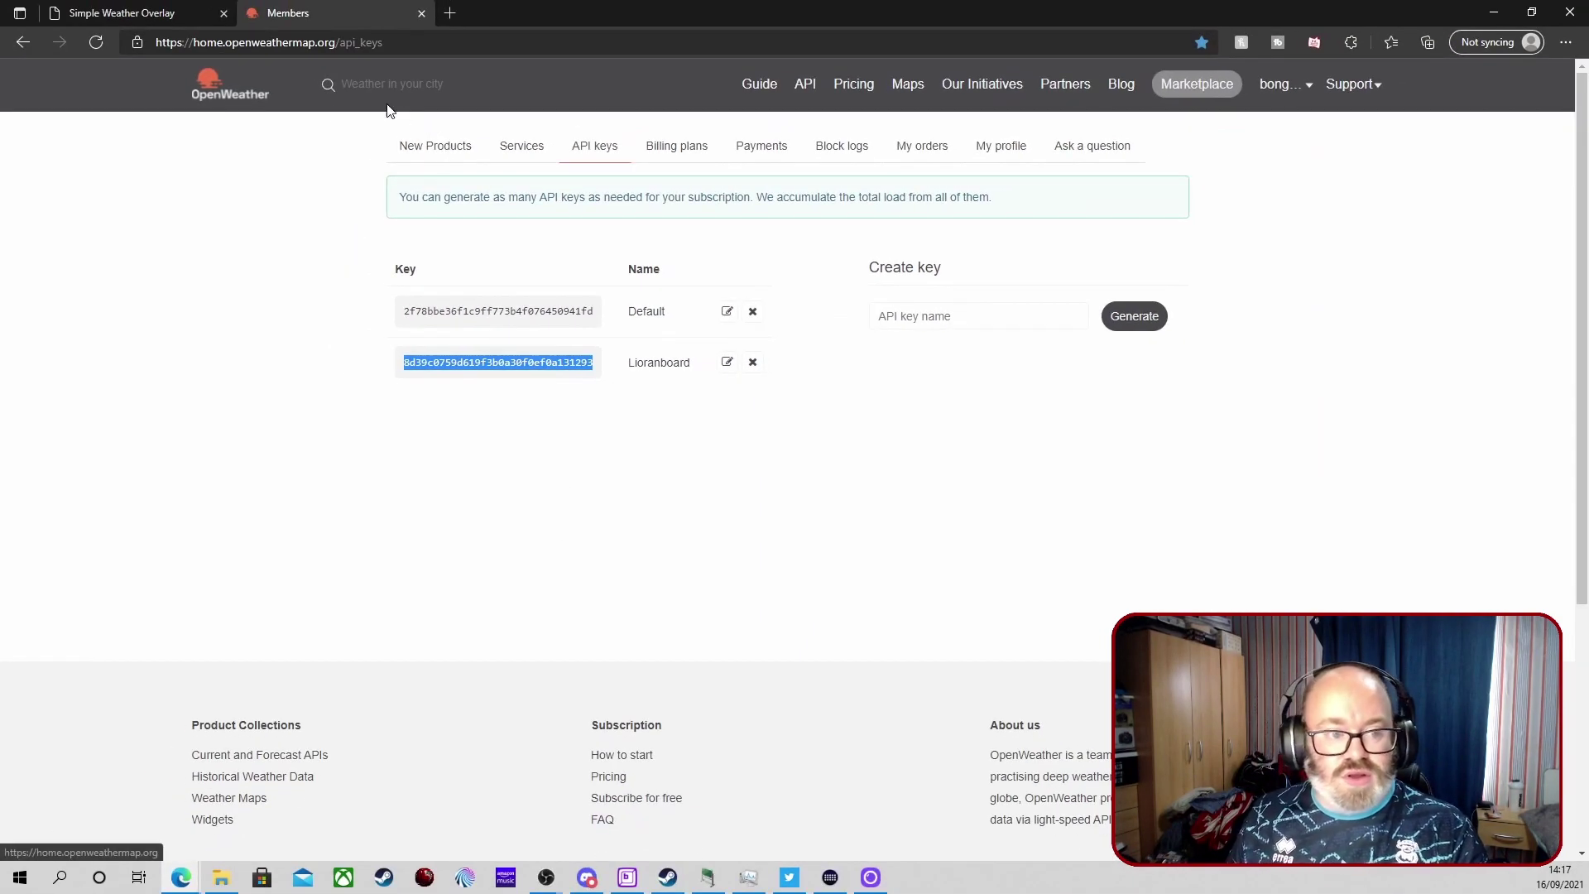
# In Simple Weather Overlay, set the widget's country to United Kingdom
pyautogui.click(173, 13)
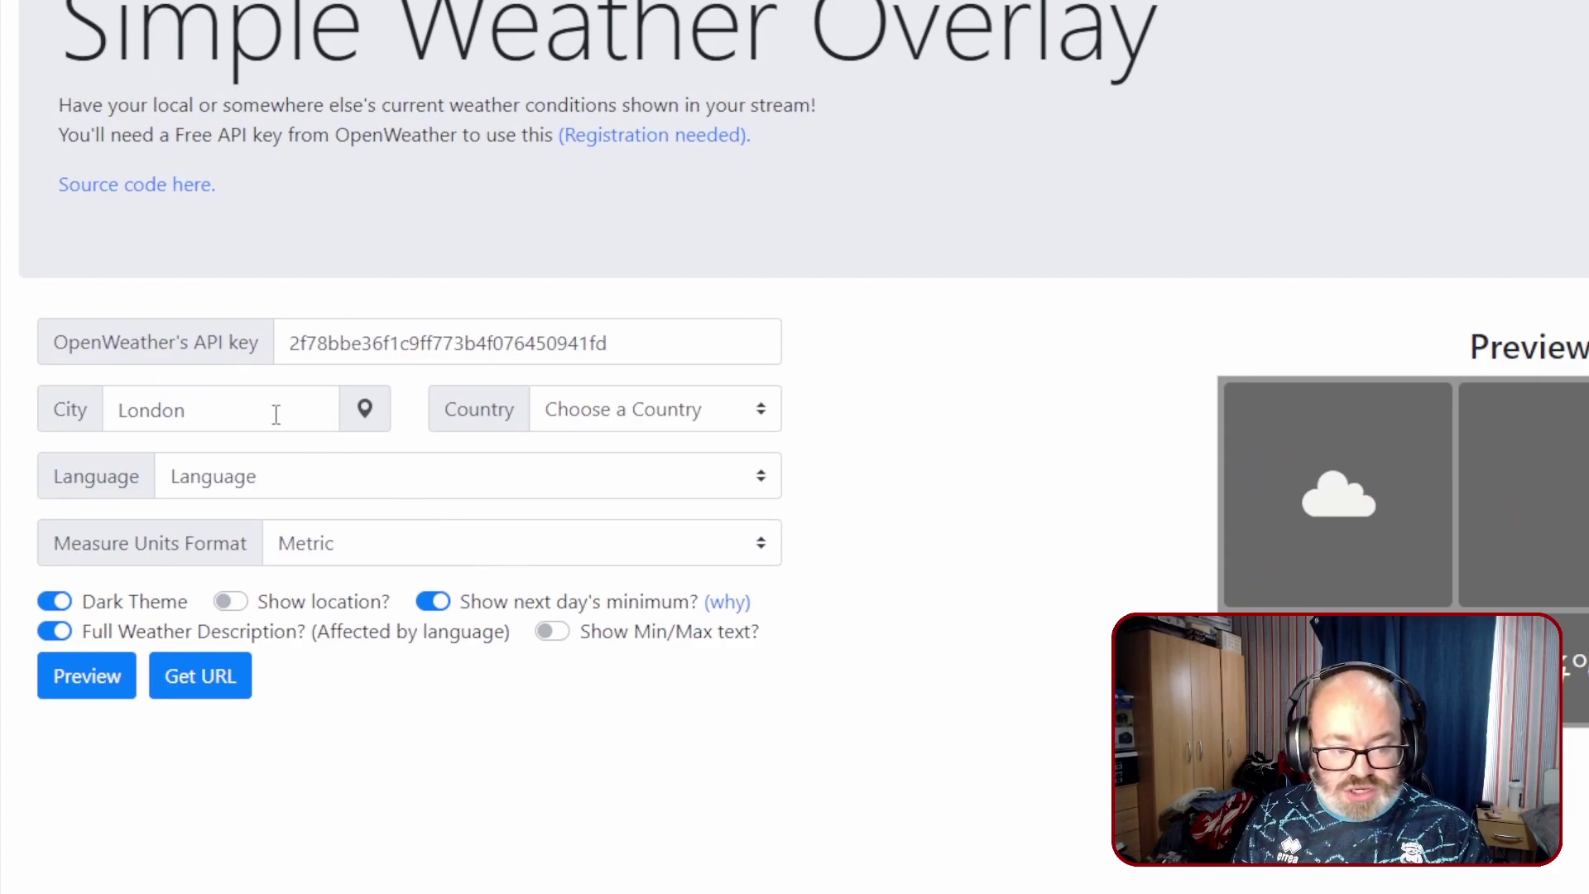
pyautogui.click(709, 416)
pyautogui.scroll(-5, 802, 654)
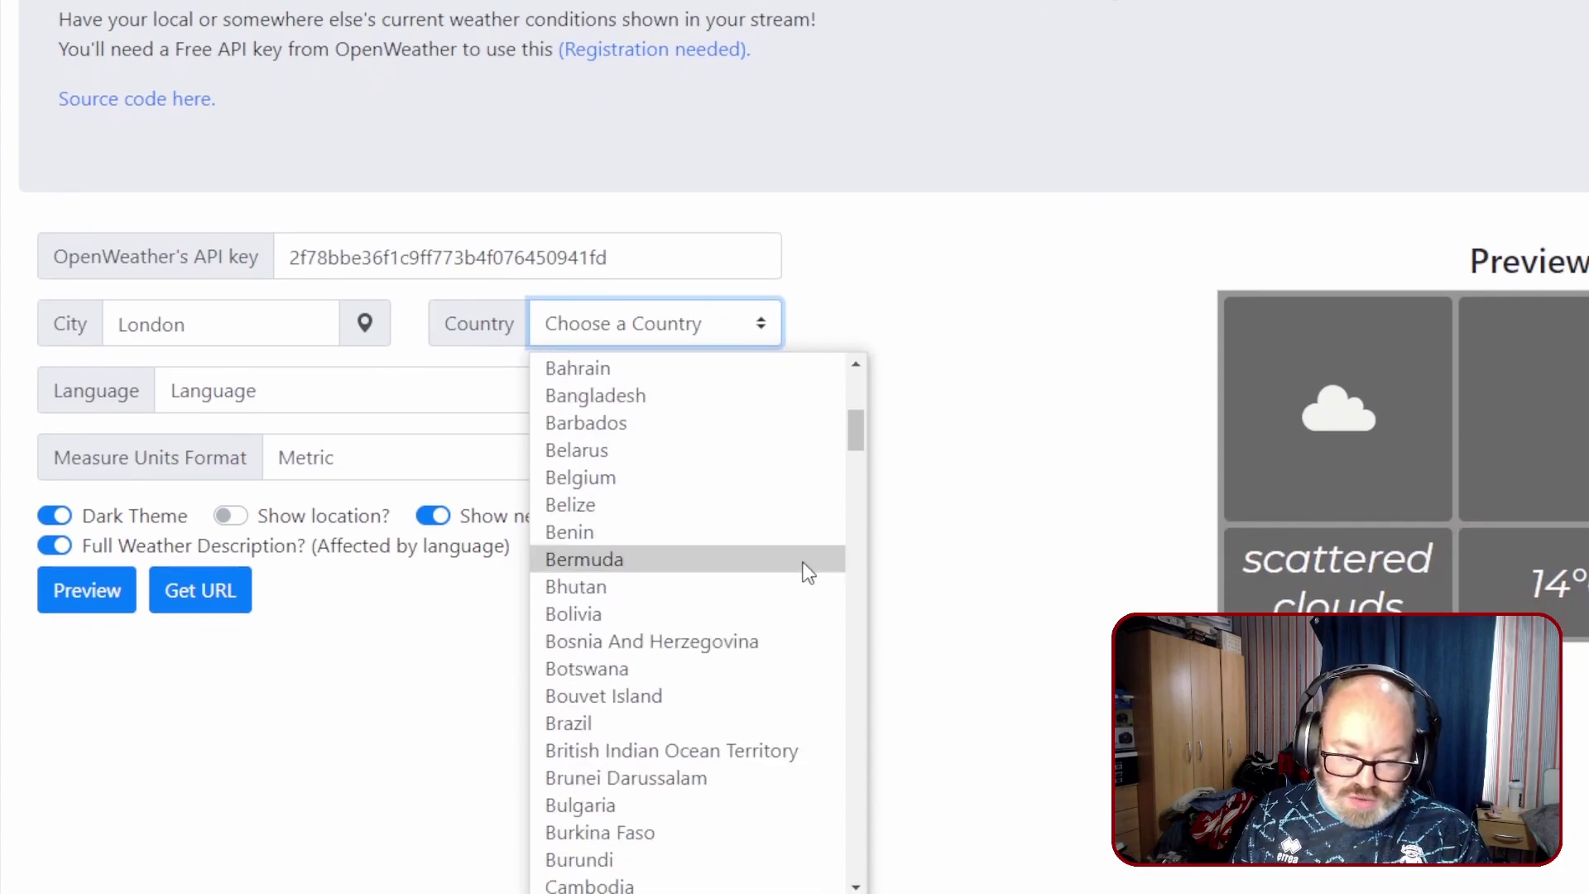
pyautogui.scroll(-20, 807, 571)
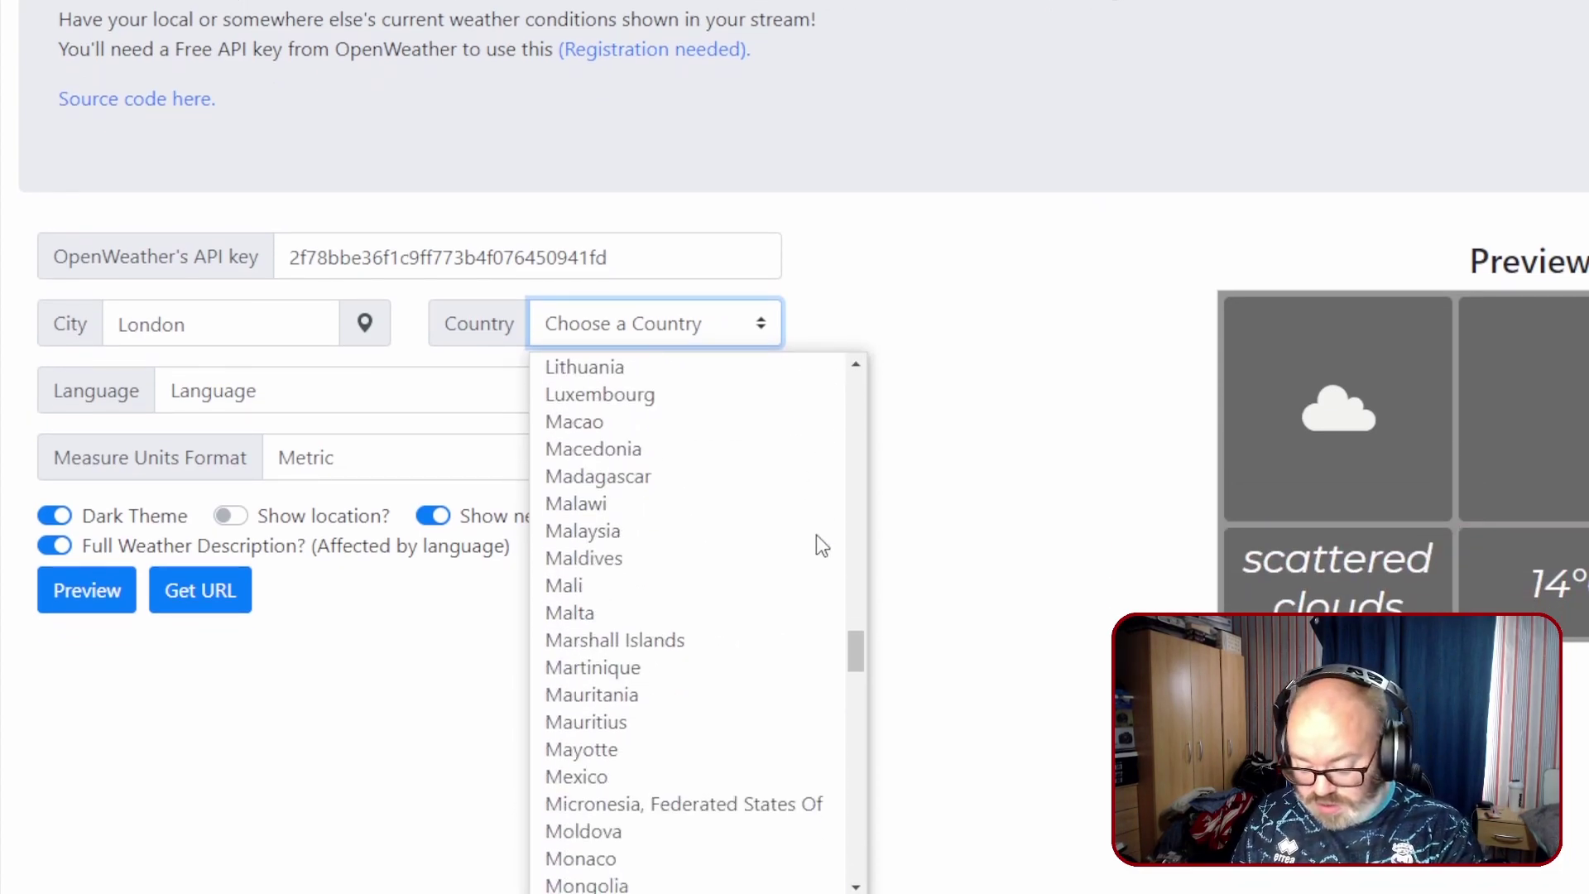
pyautogui.write('uk')
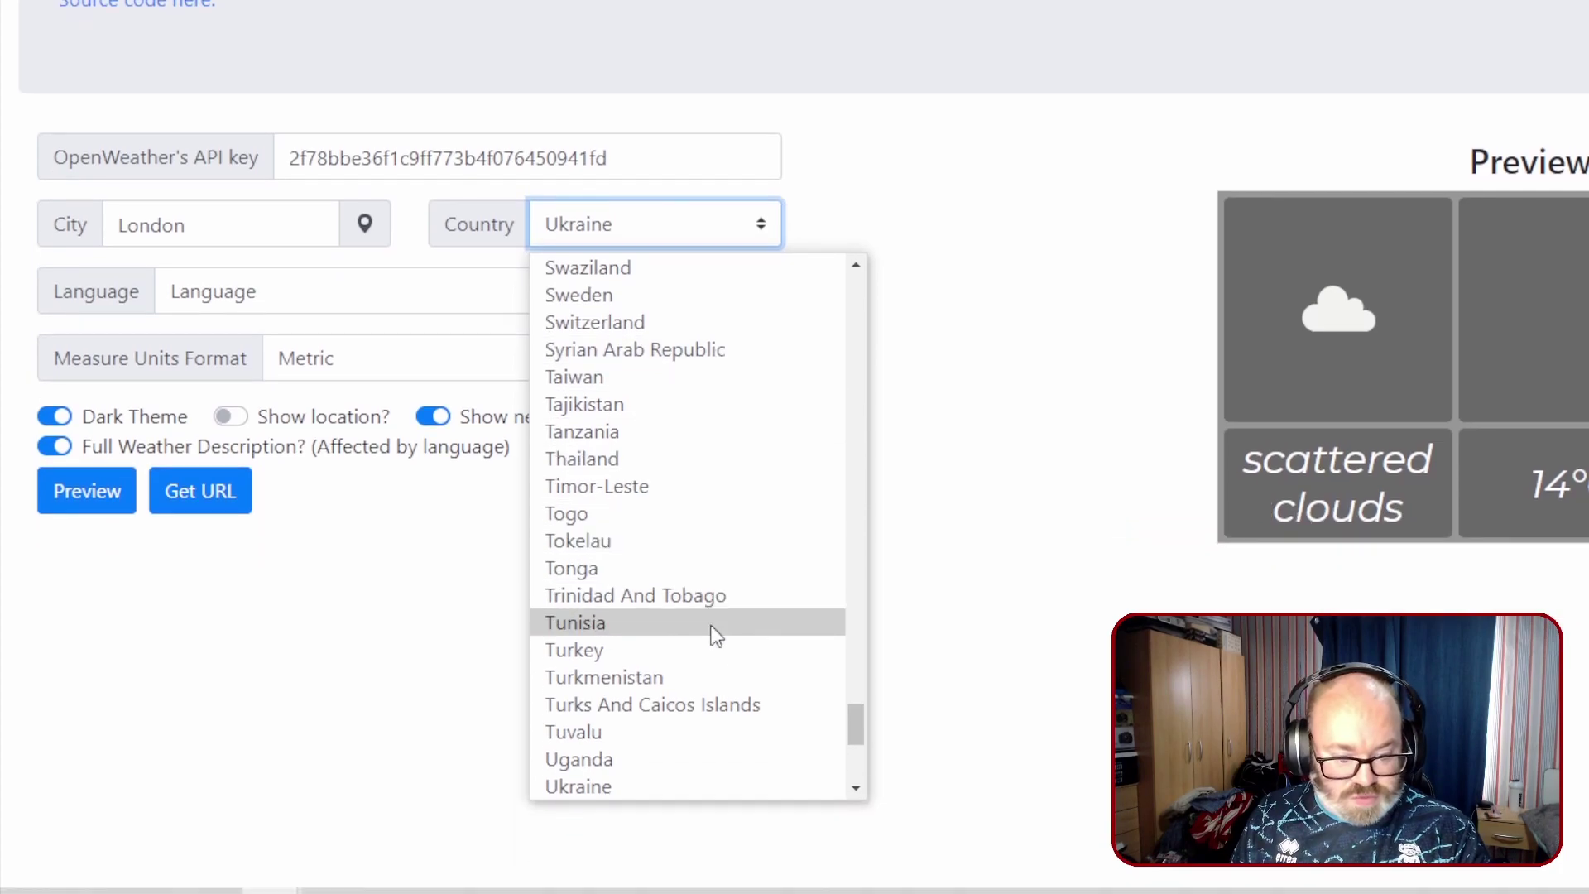
pyautogui.scroll(-2, 662, 836)
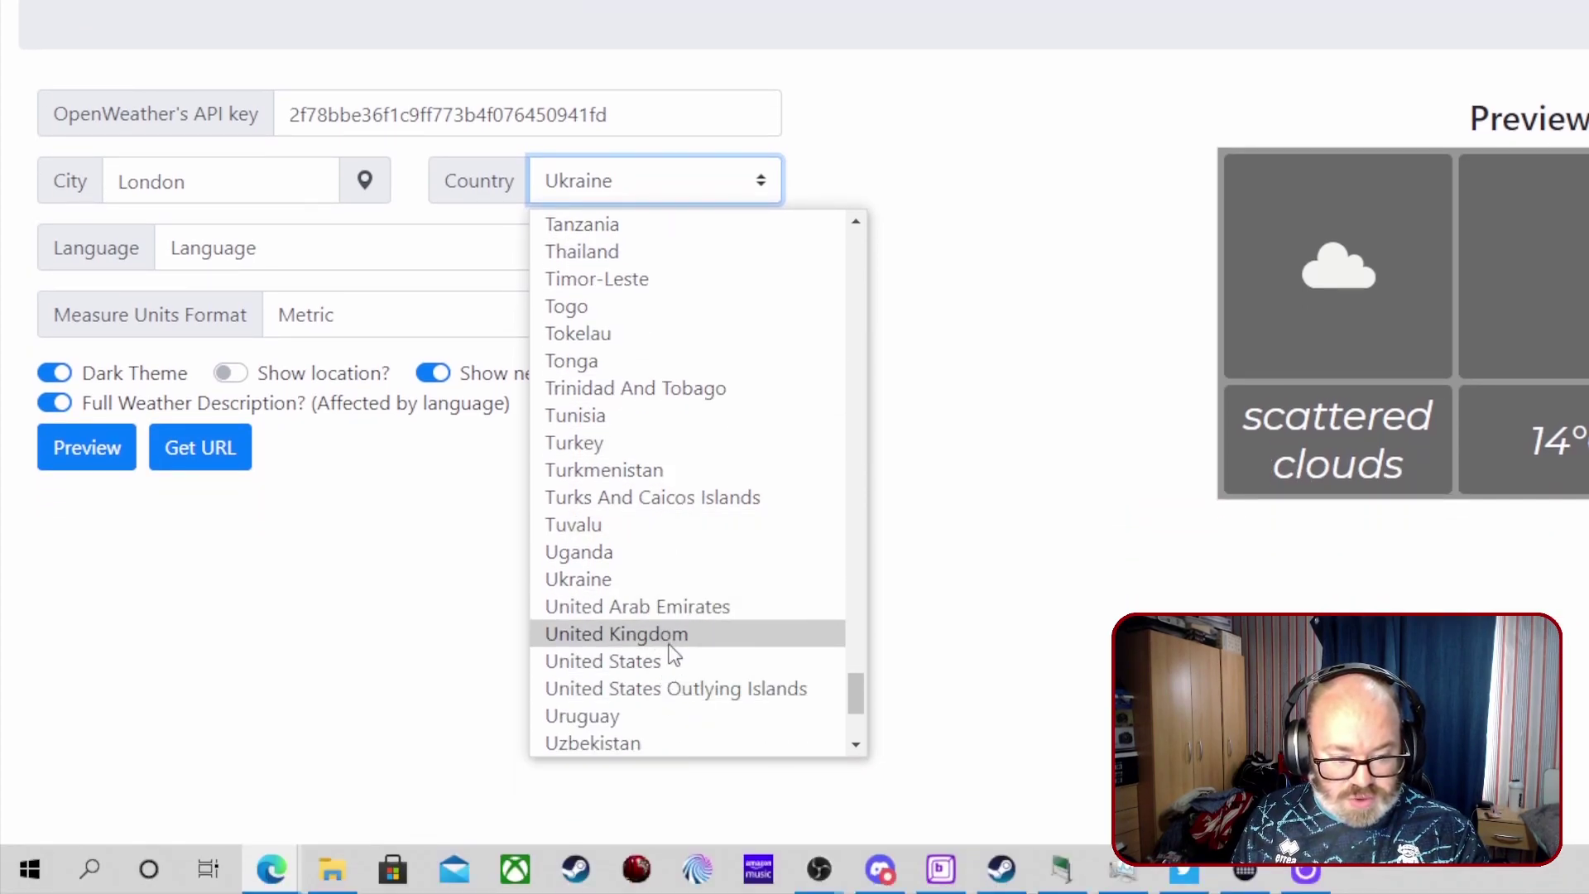
pyautogui.click(662, 633)
# Set the language to English, keep Metric units, turn on Show location and toggle Min/Max
pyautogui.click(341, 251)
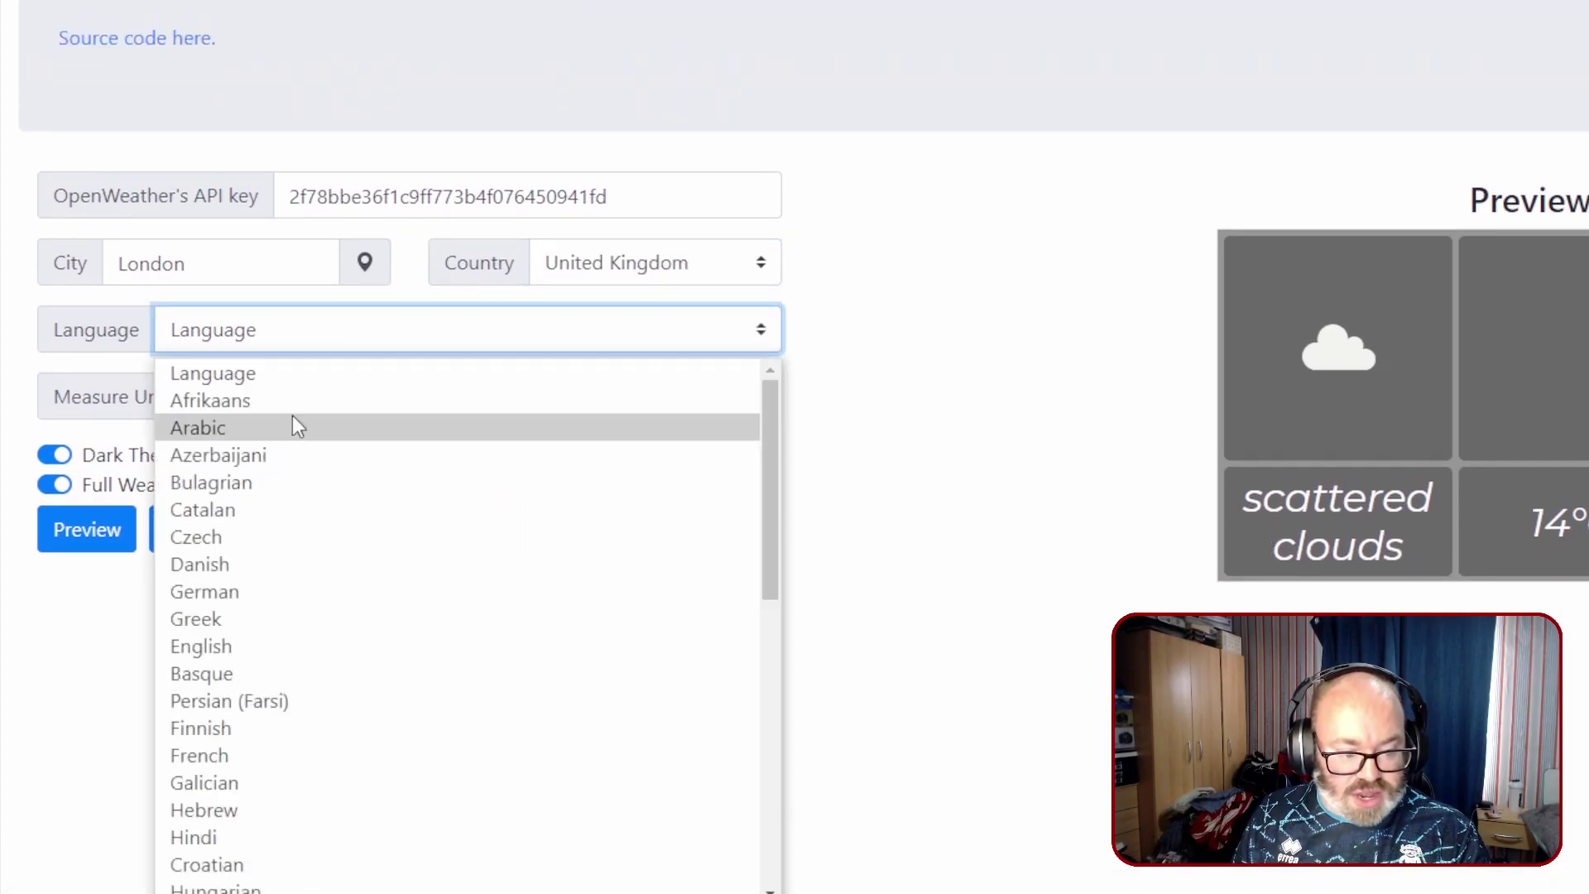
pyautogui.press('e')
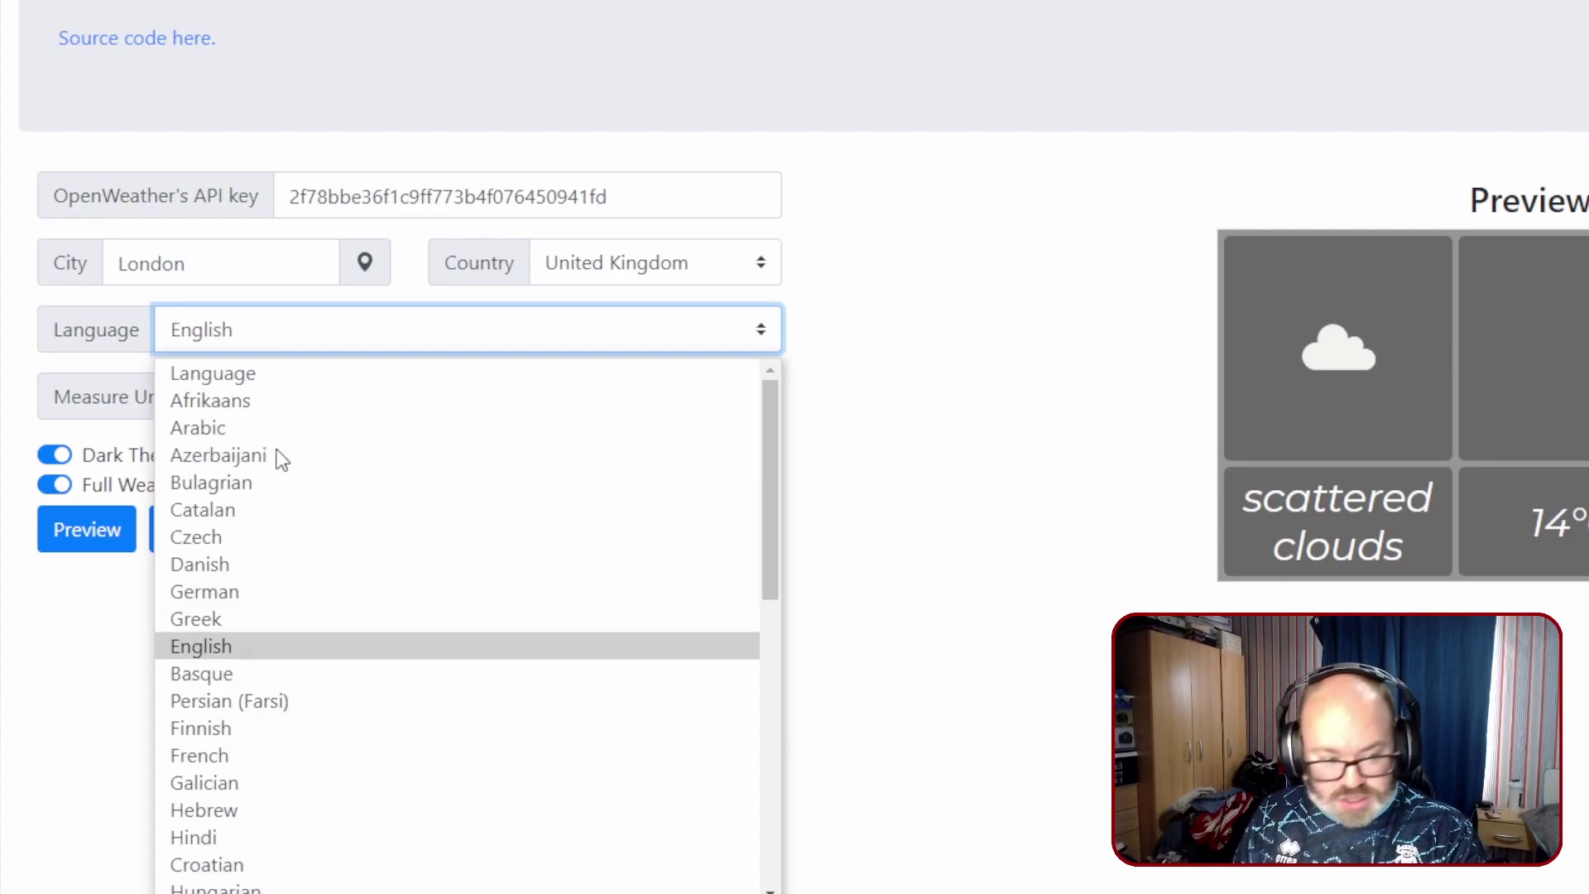
pyautogui.click(284, 646)
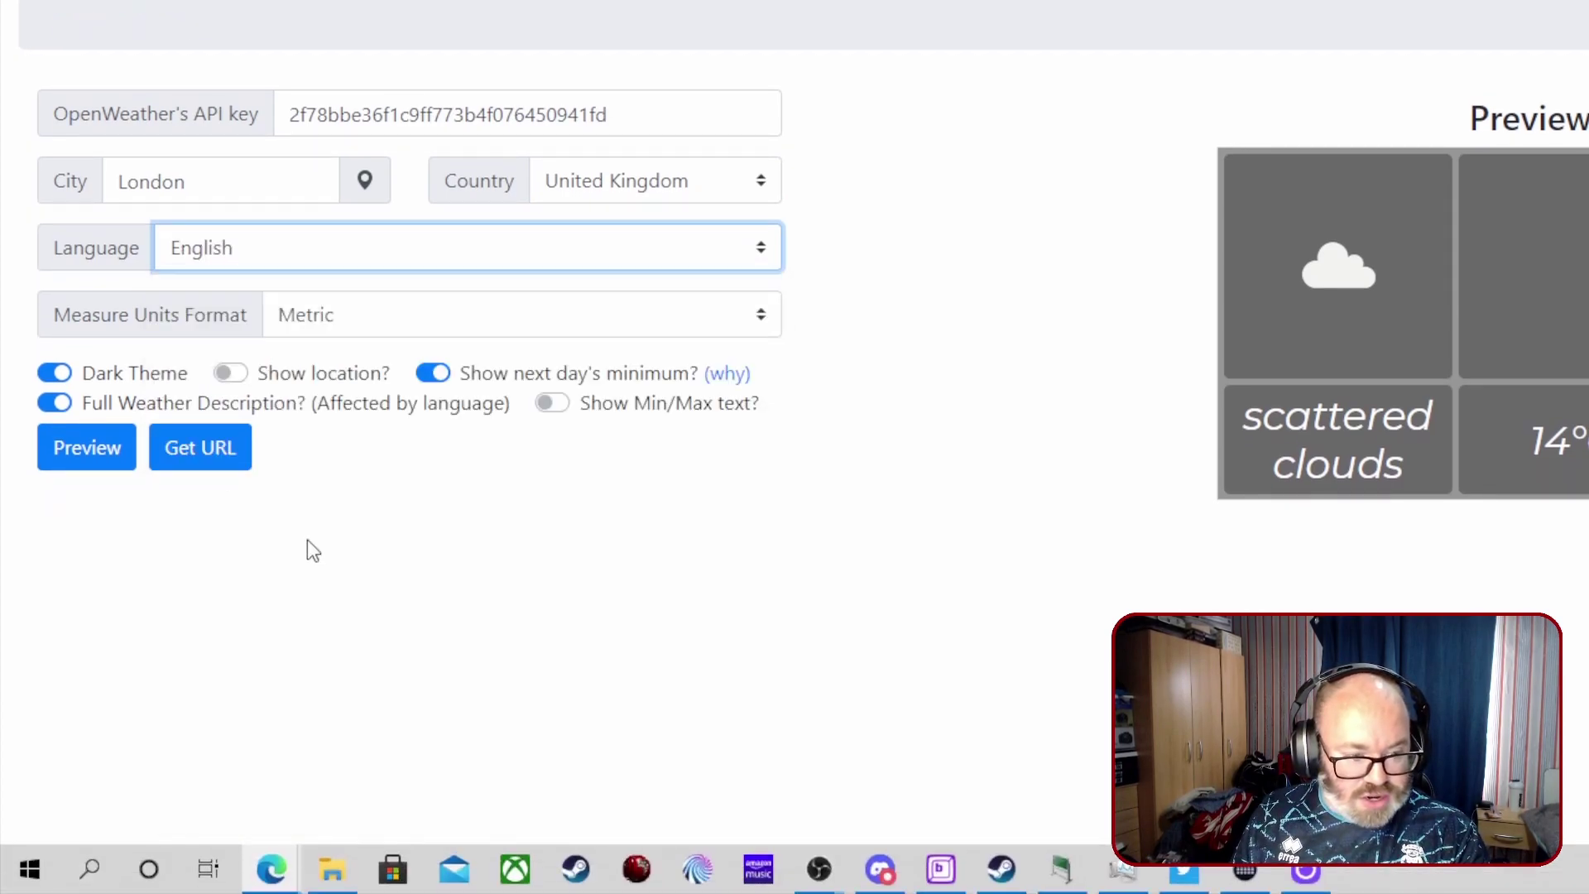
pyautogui.click(389, 327)
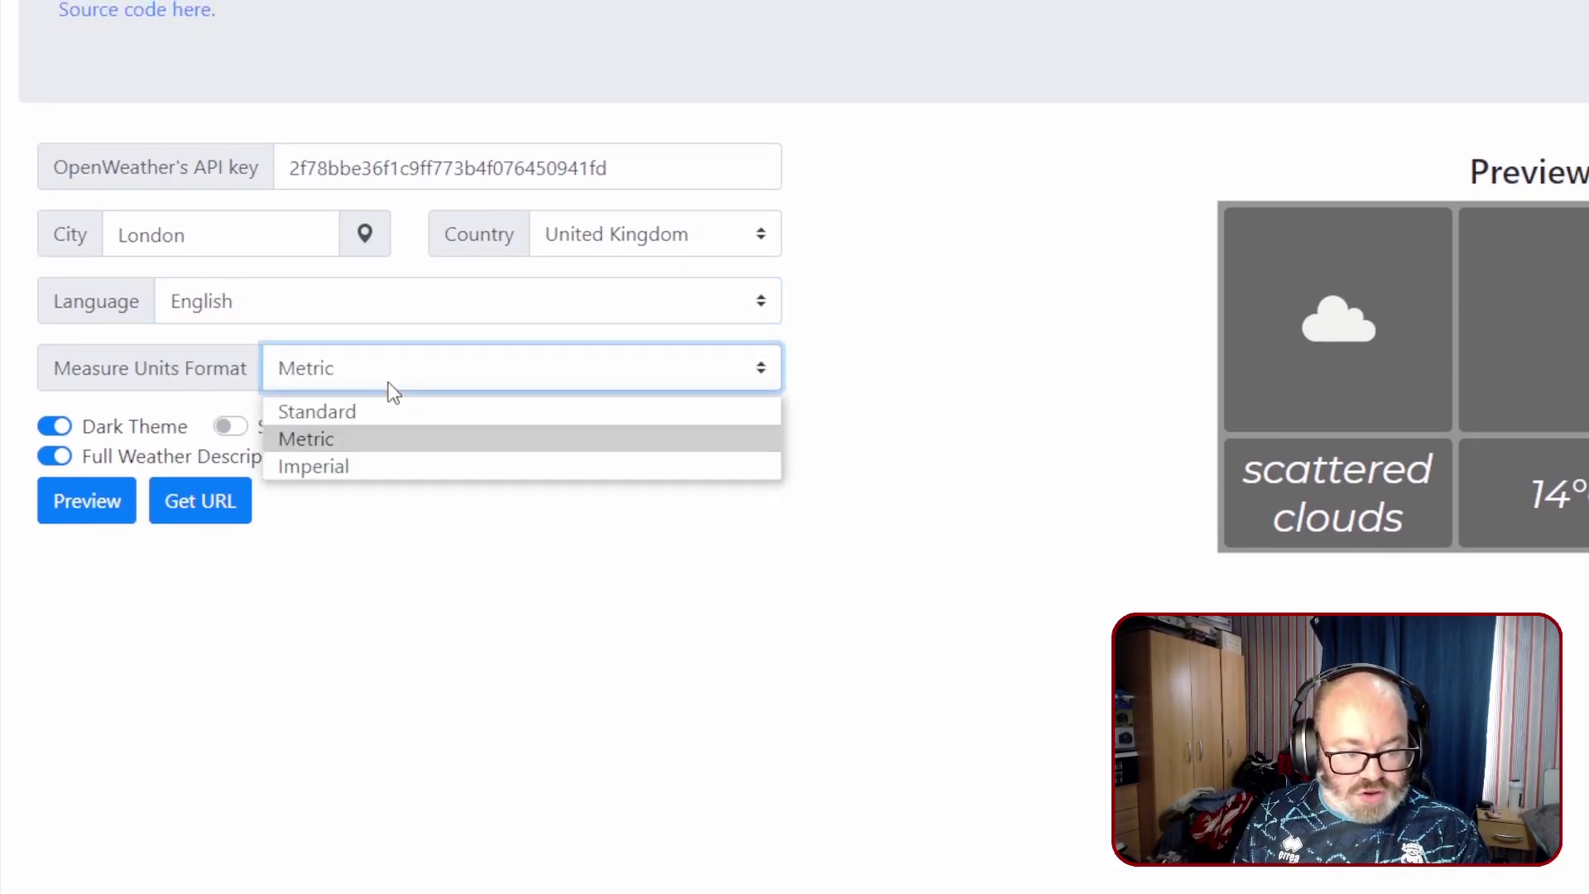
pyautogui.click(374, 440)
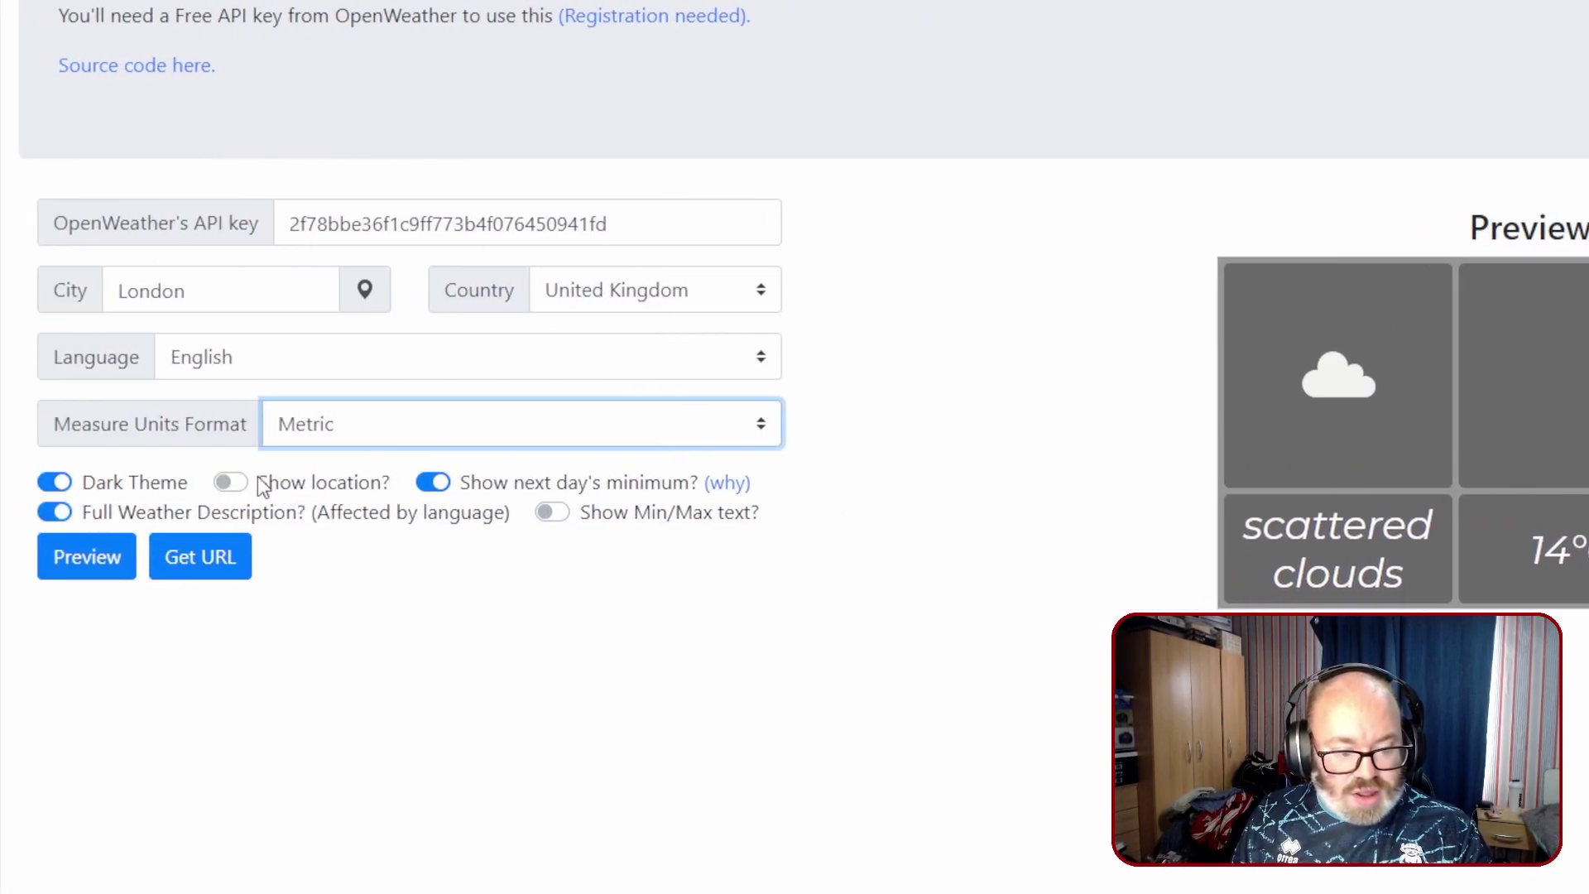
pyautogui.click(232, 484)
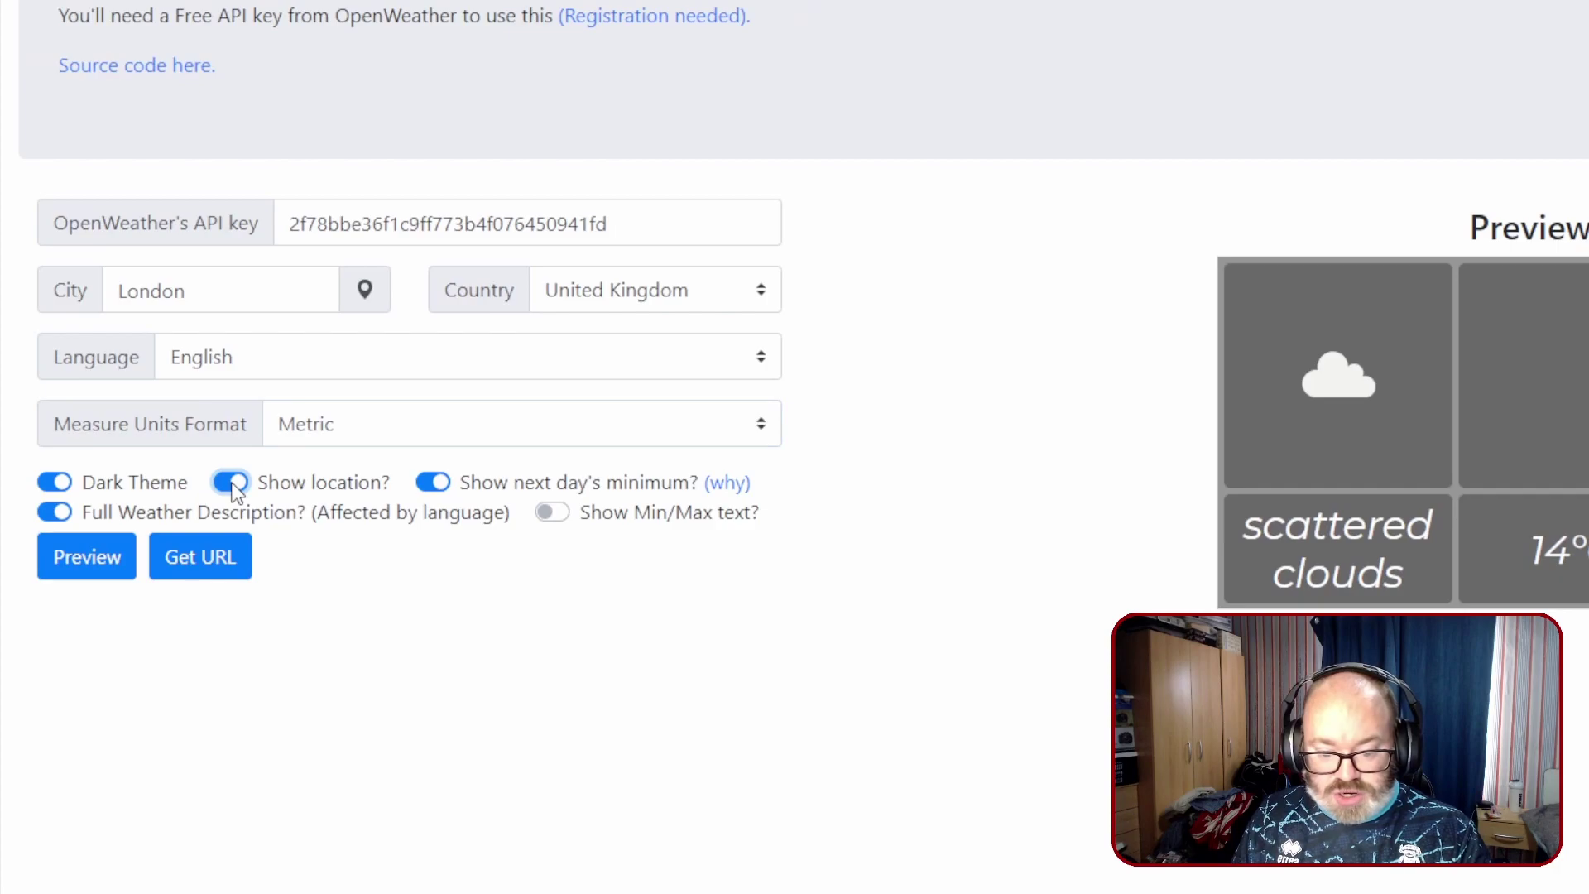
pyautogui.click(552, 513)
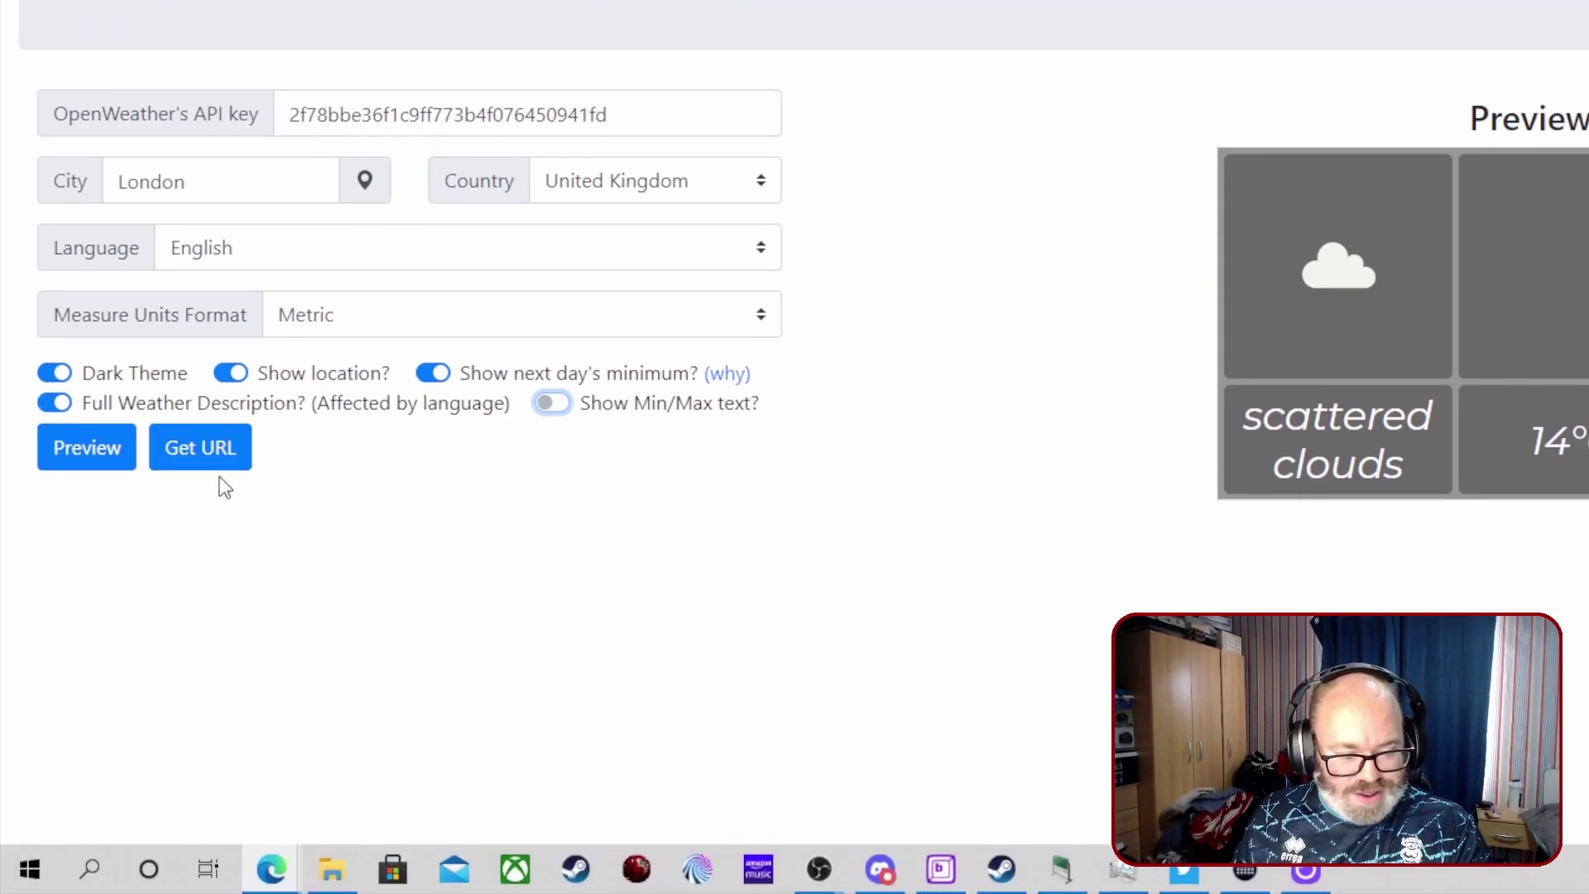
# Generate the widget URL, note the 590x285 size, and copy the URL for OBS
pyautogui.click(214, 461)
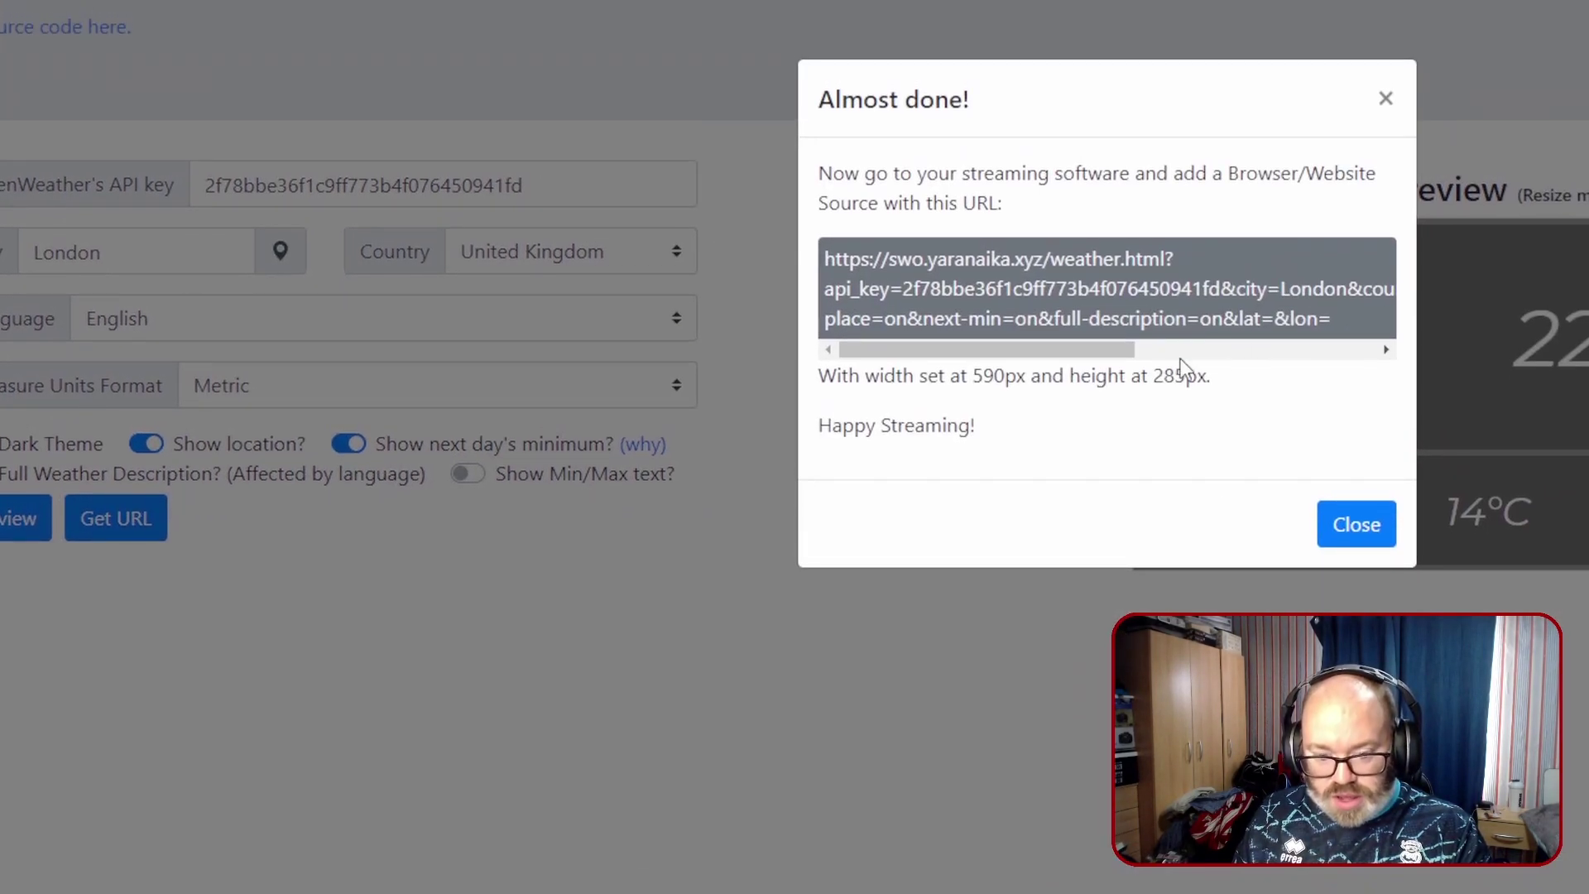
pyautogui.moveTo(975, 383); pyautogui.dragTo(1220, 394)
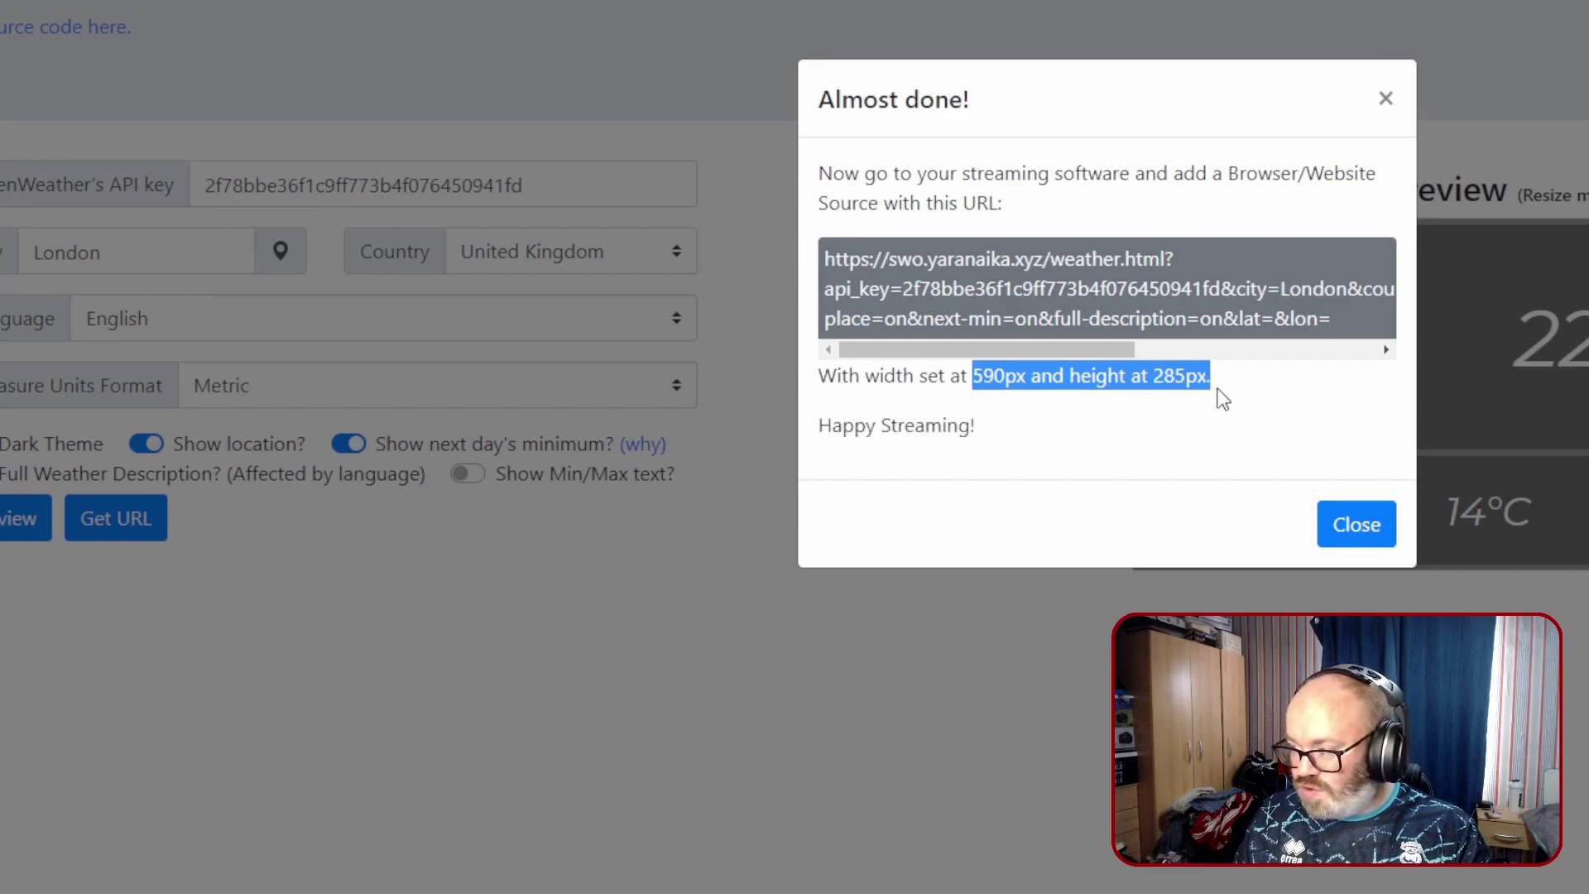
pyautogui.moveTo(1259, 343); pyautogui.dragTo(749, 262)
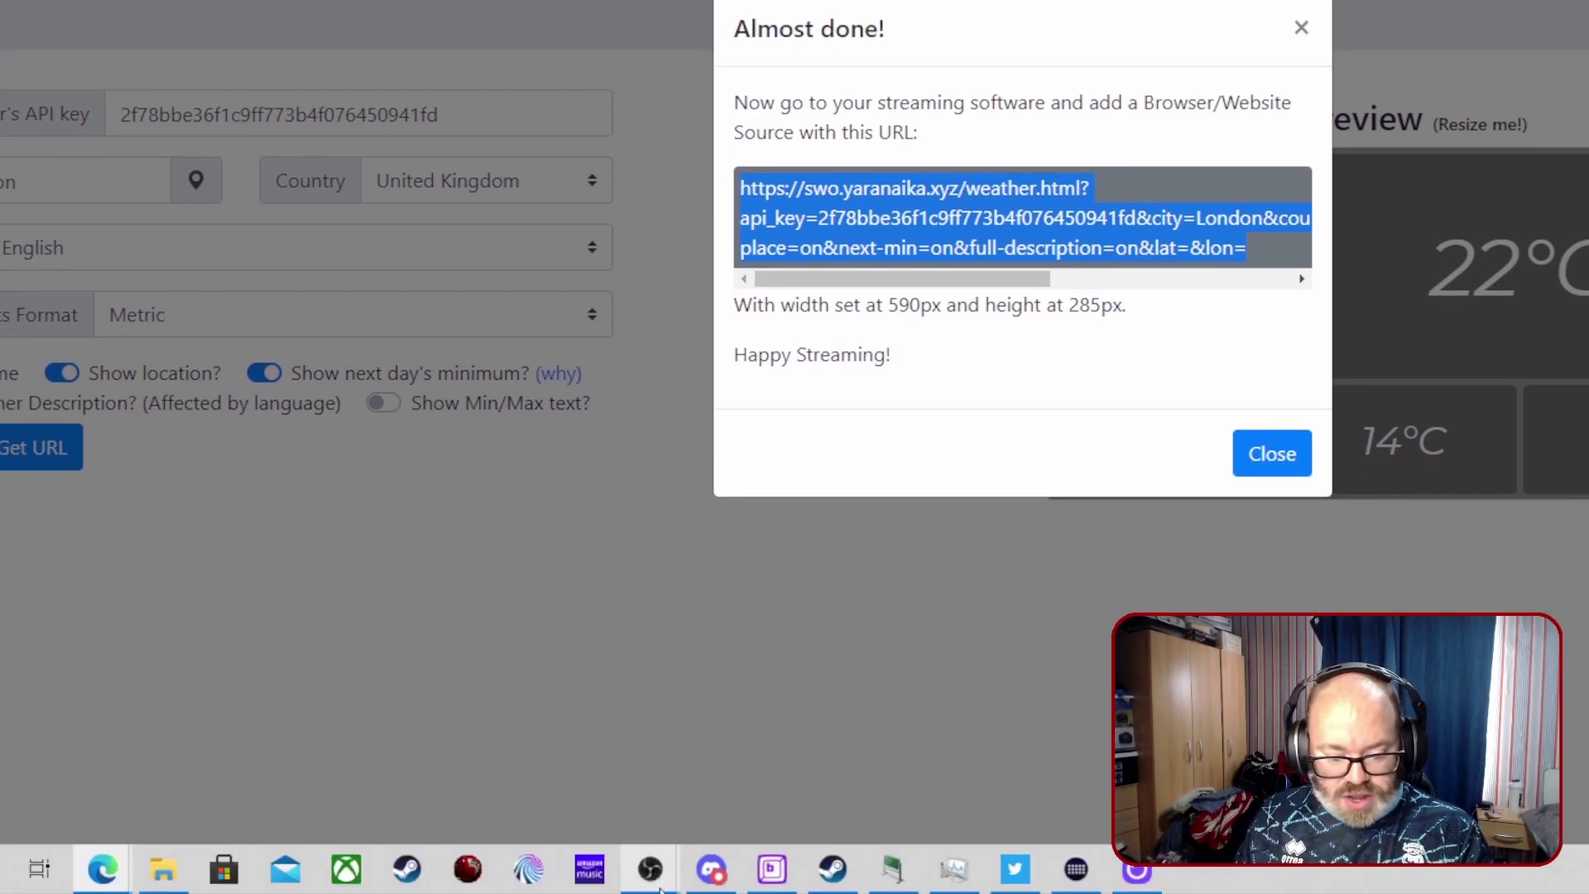
pyautogui.click(596, 773)
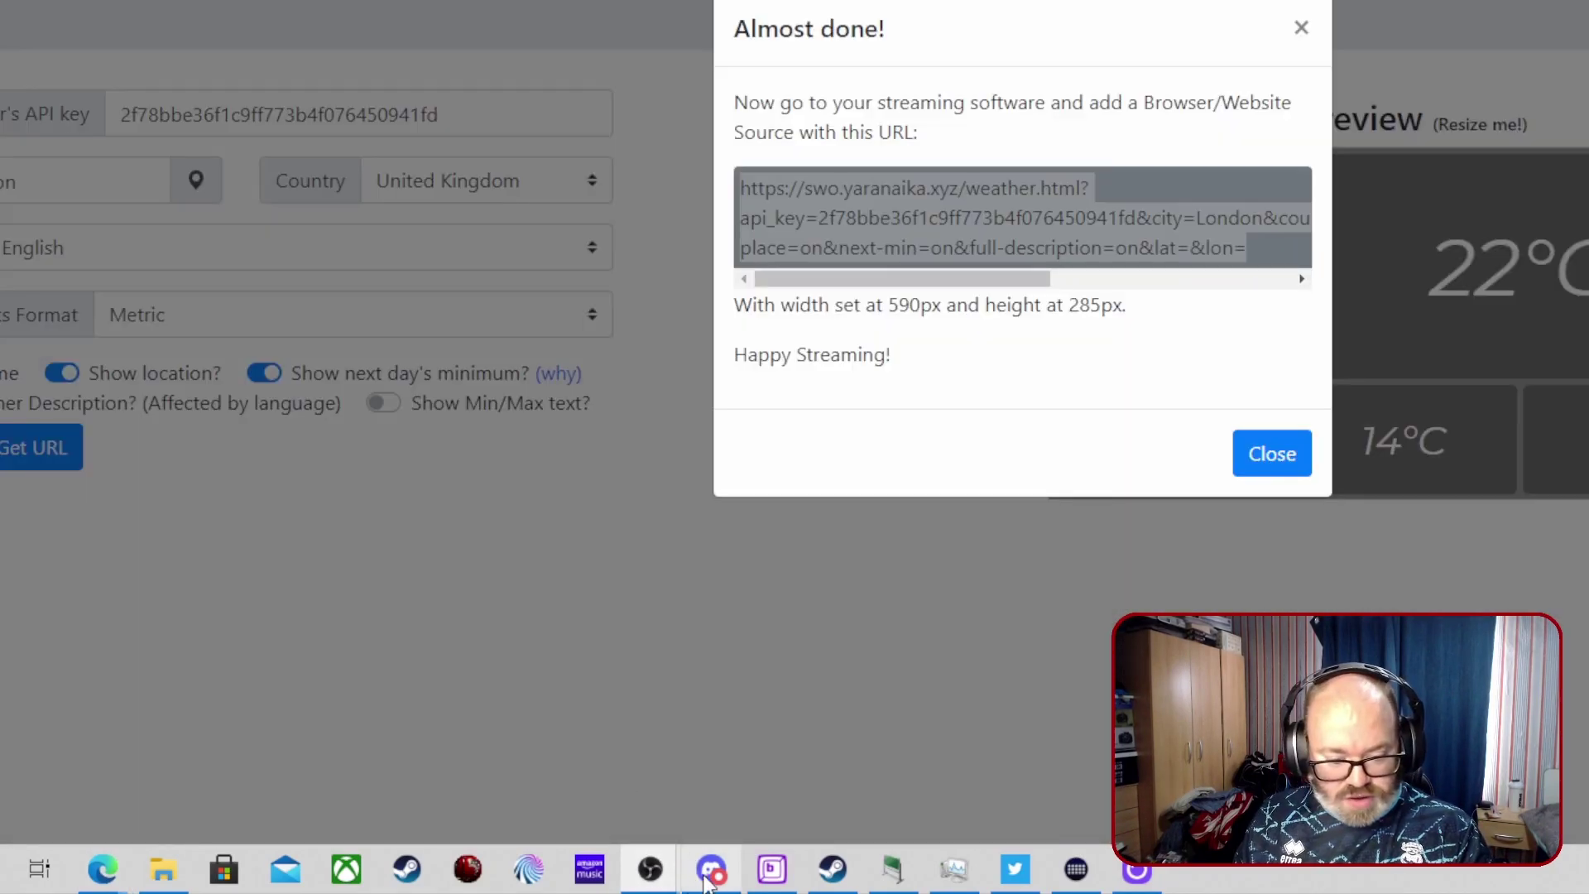
# In the Just chatting scene, add a Browser source named 'weather widget'
pyautogui.moveTo(650, 869)
pyautogui.click(734, 806)
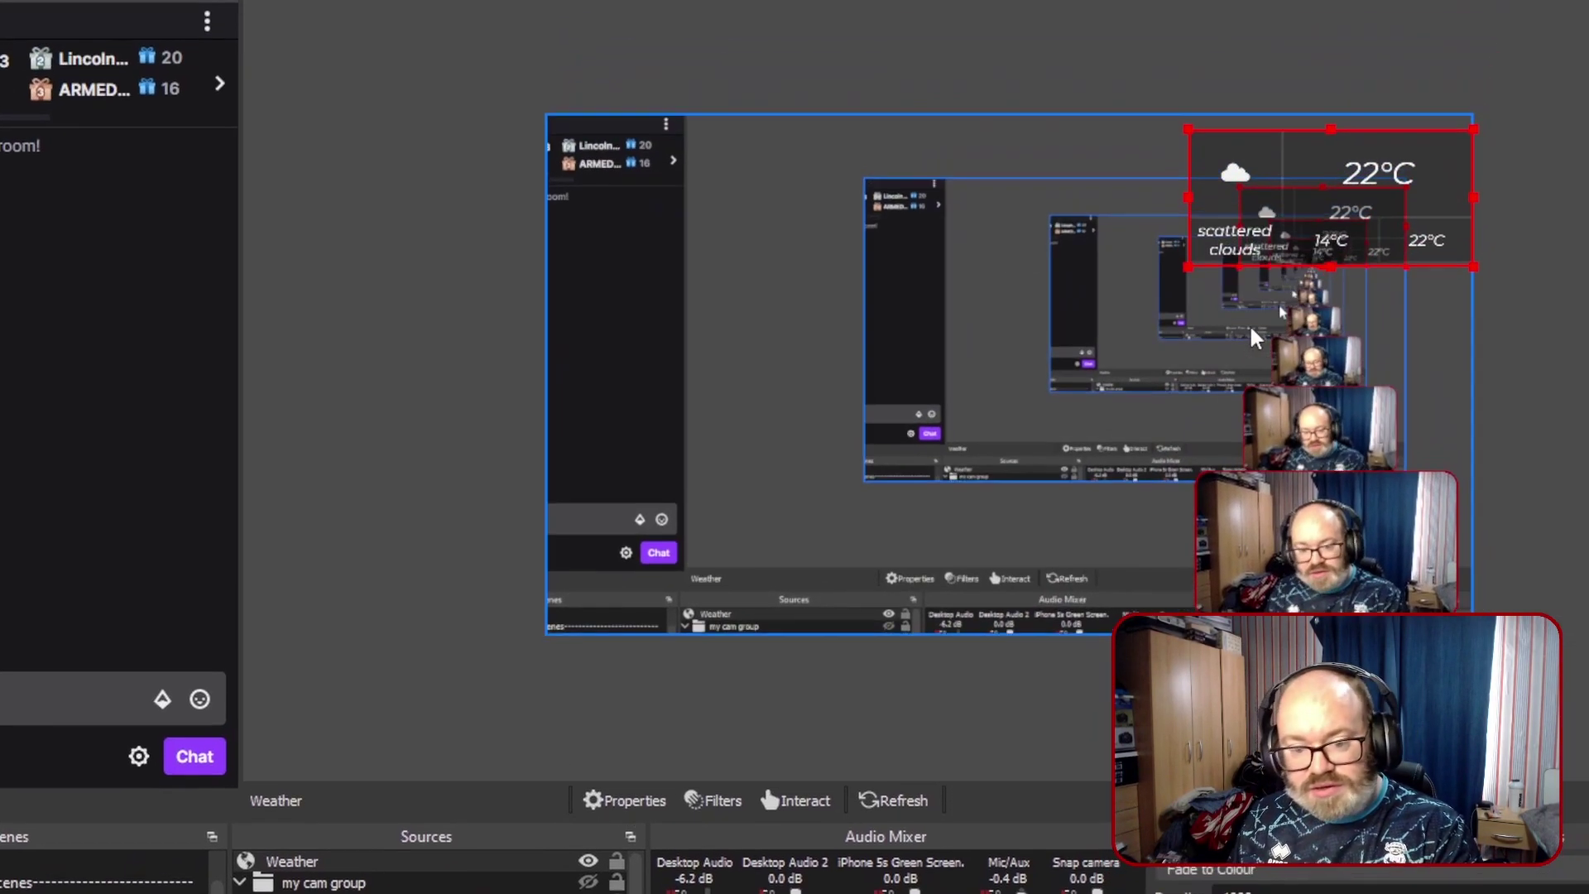
pyautogui.click(68, 654)
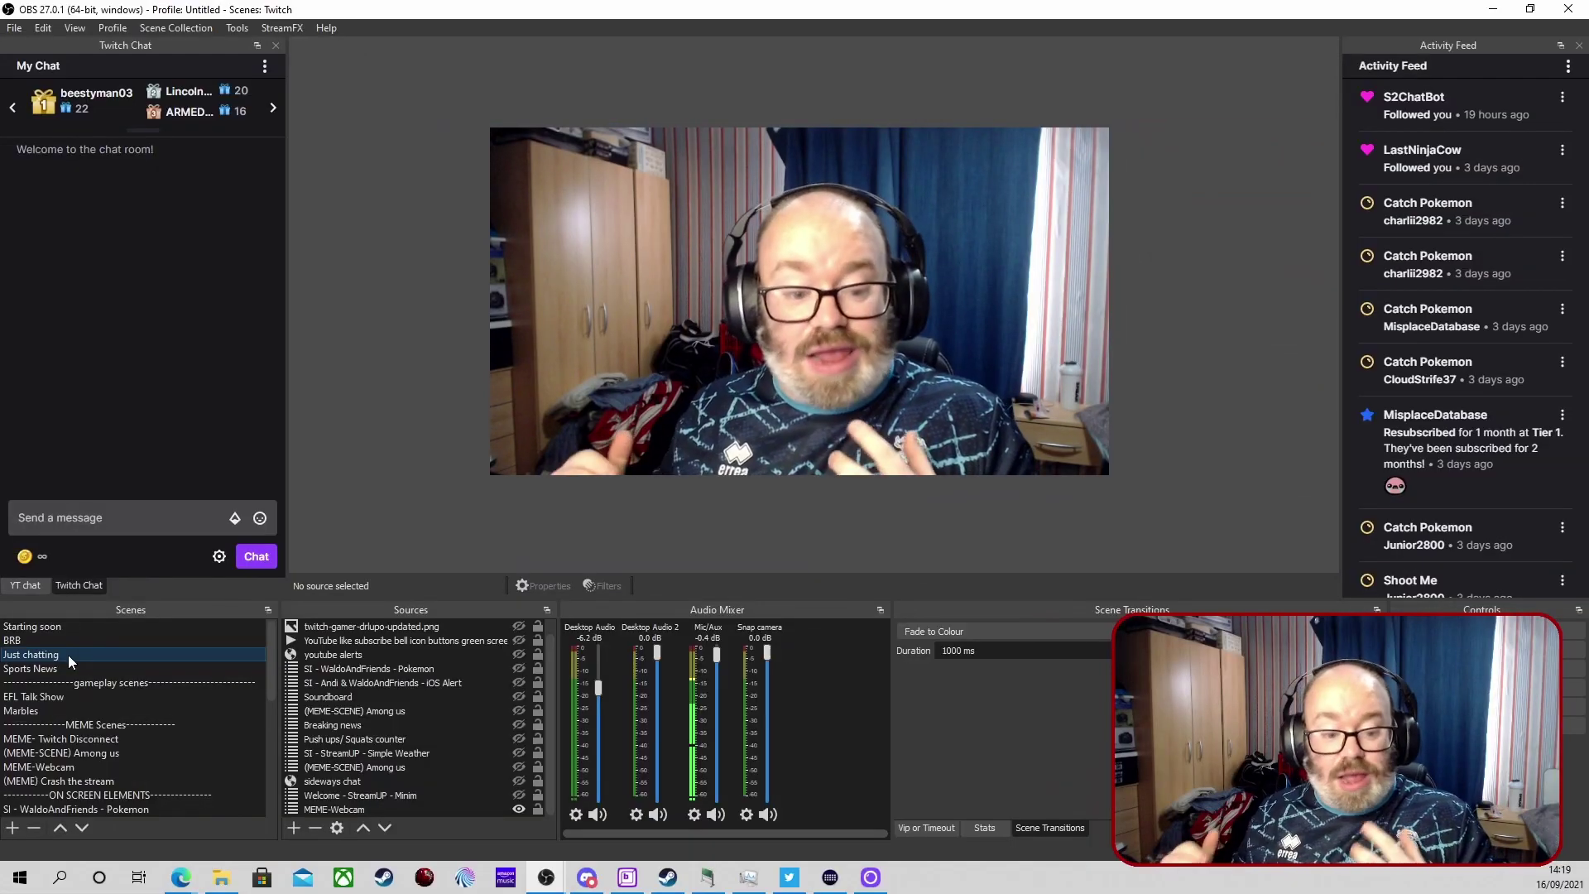
pyautogui.click(288, 828)
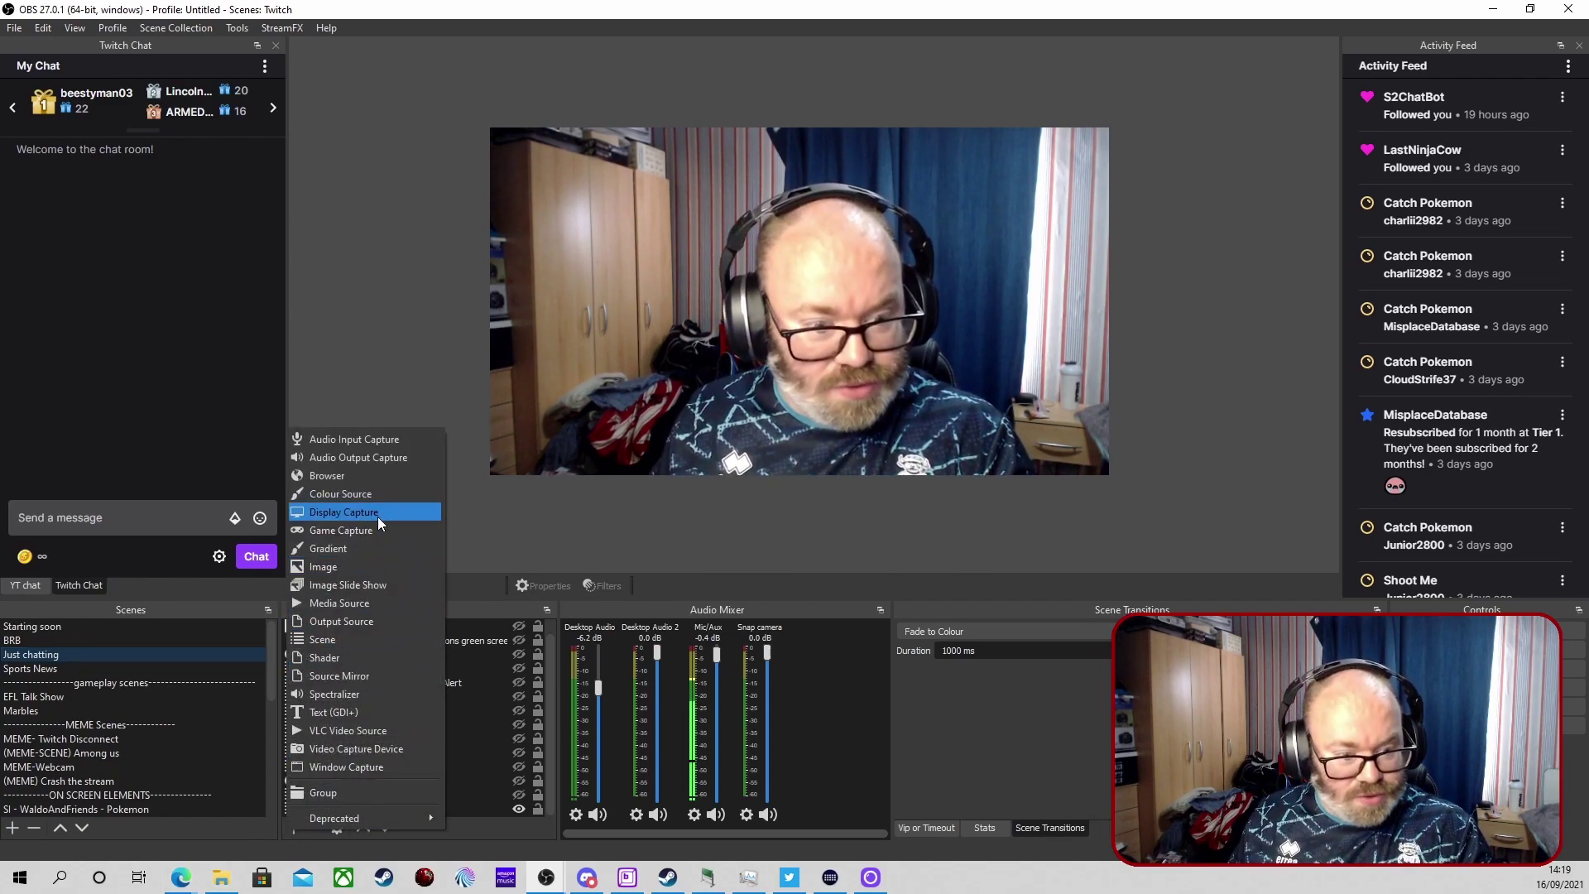
pyautogui.click(361, 480)
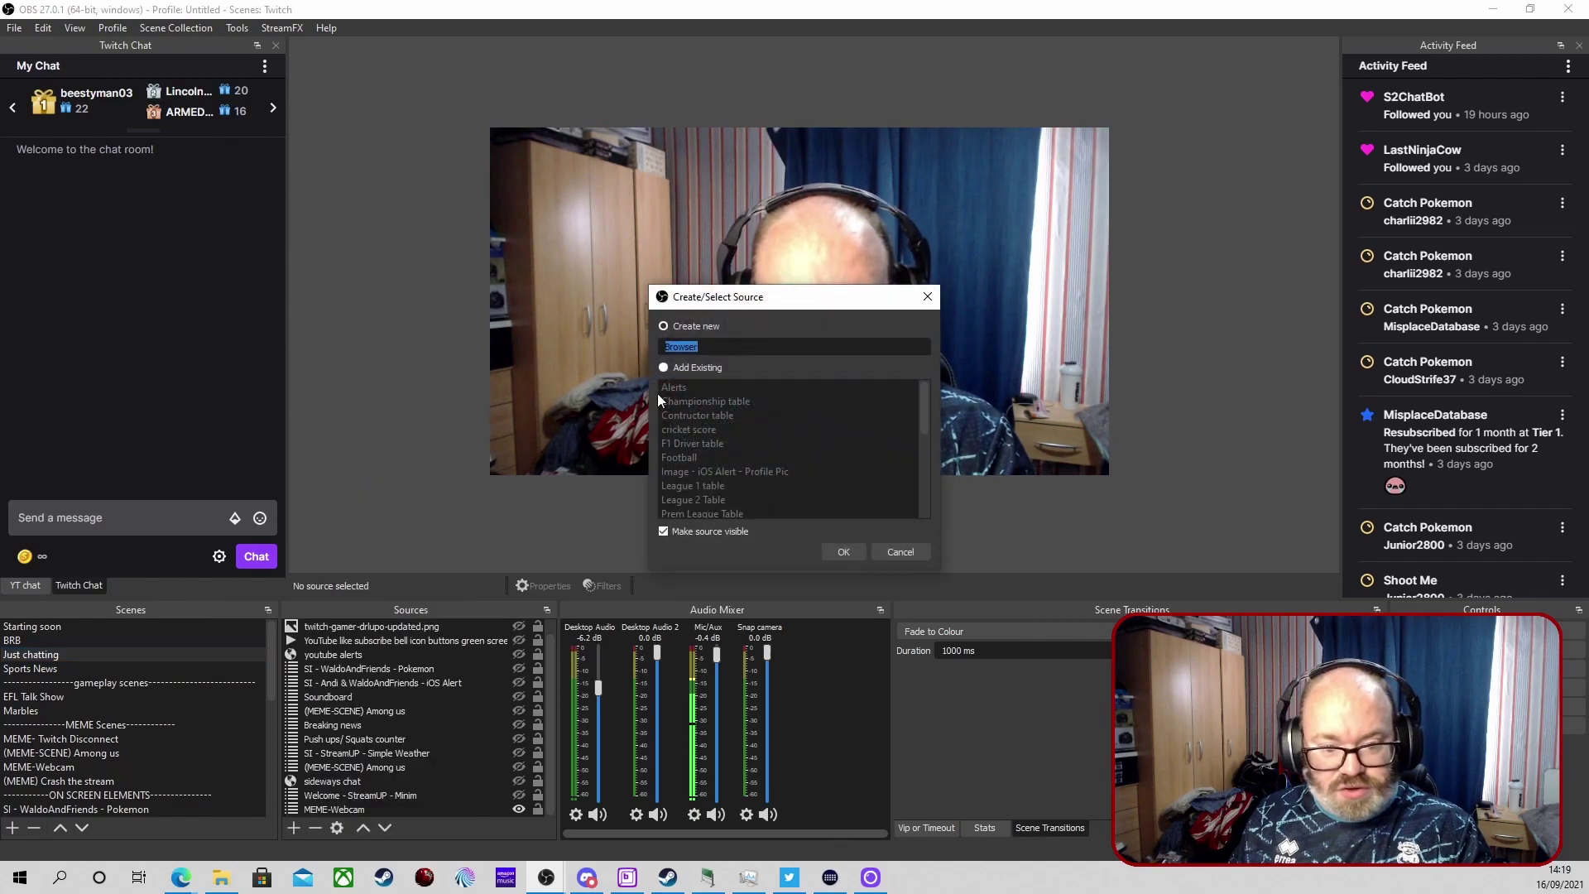
pyautogui.write('we')
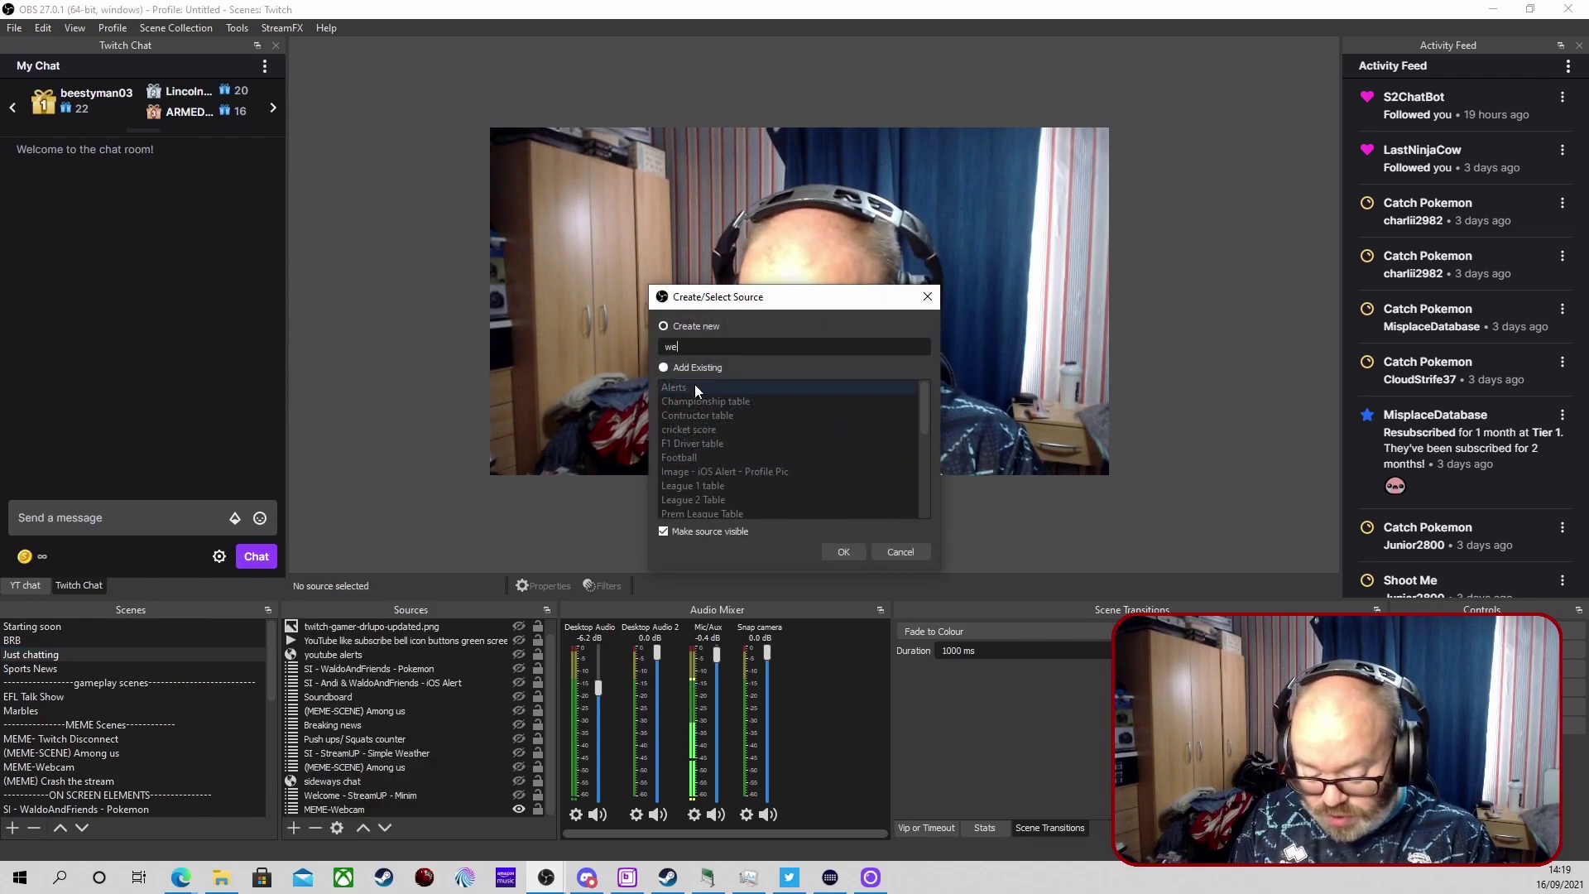
pyautogui.write('ather')
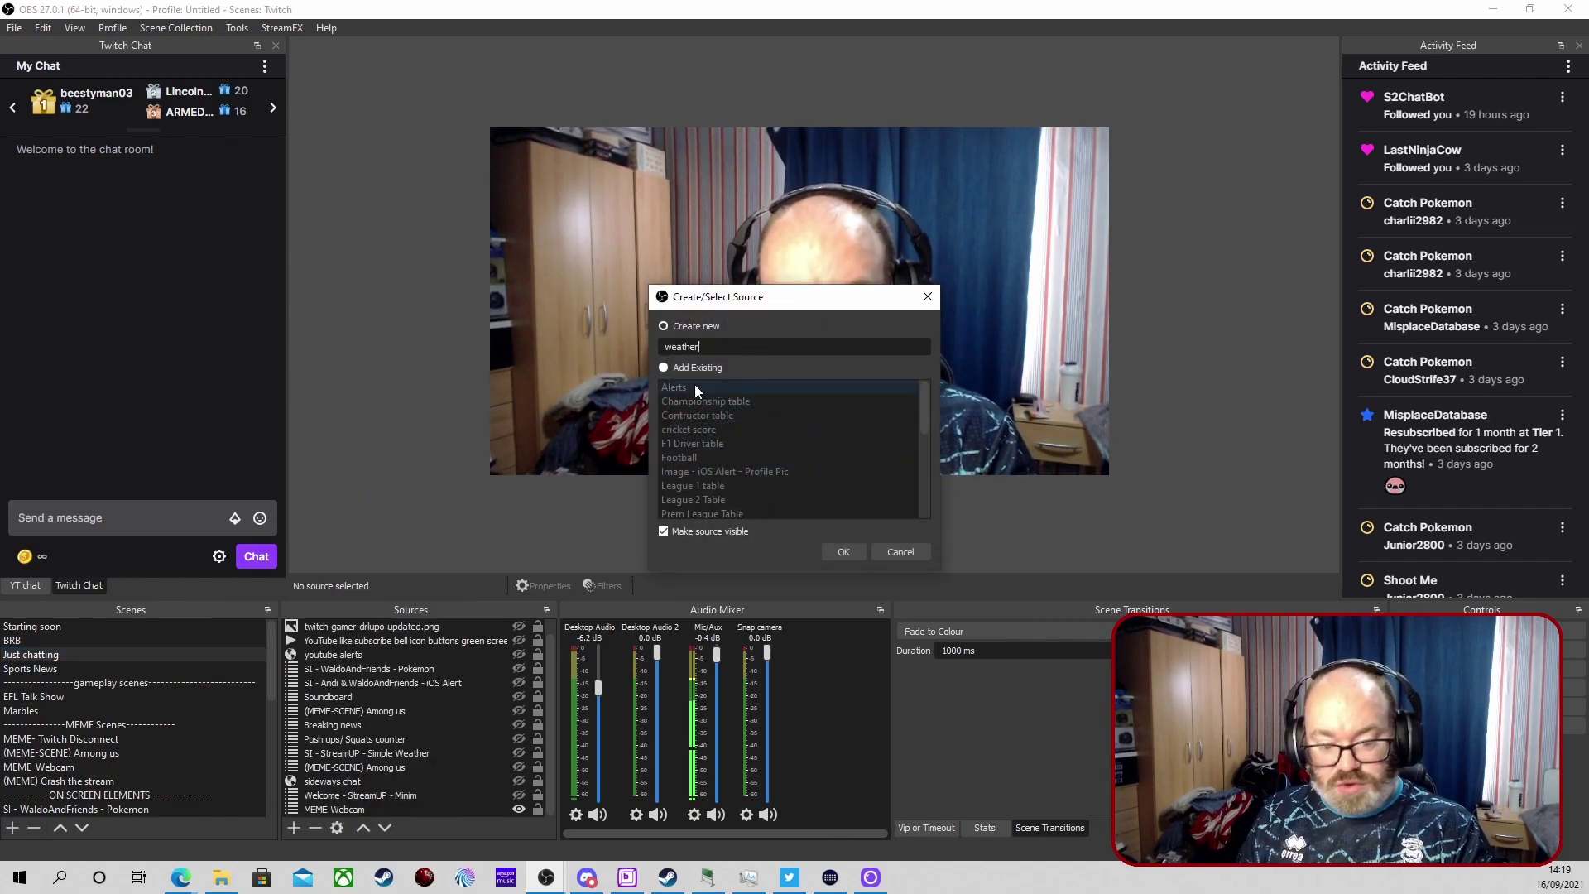
pyautogui.write(' widget')
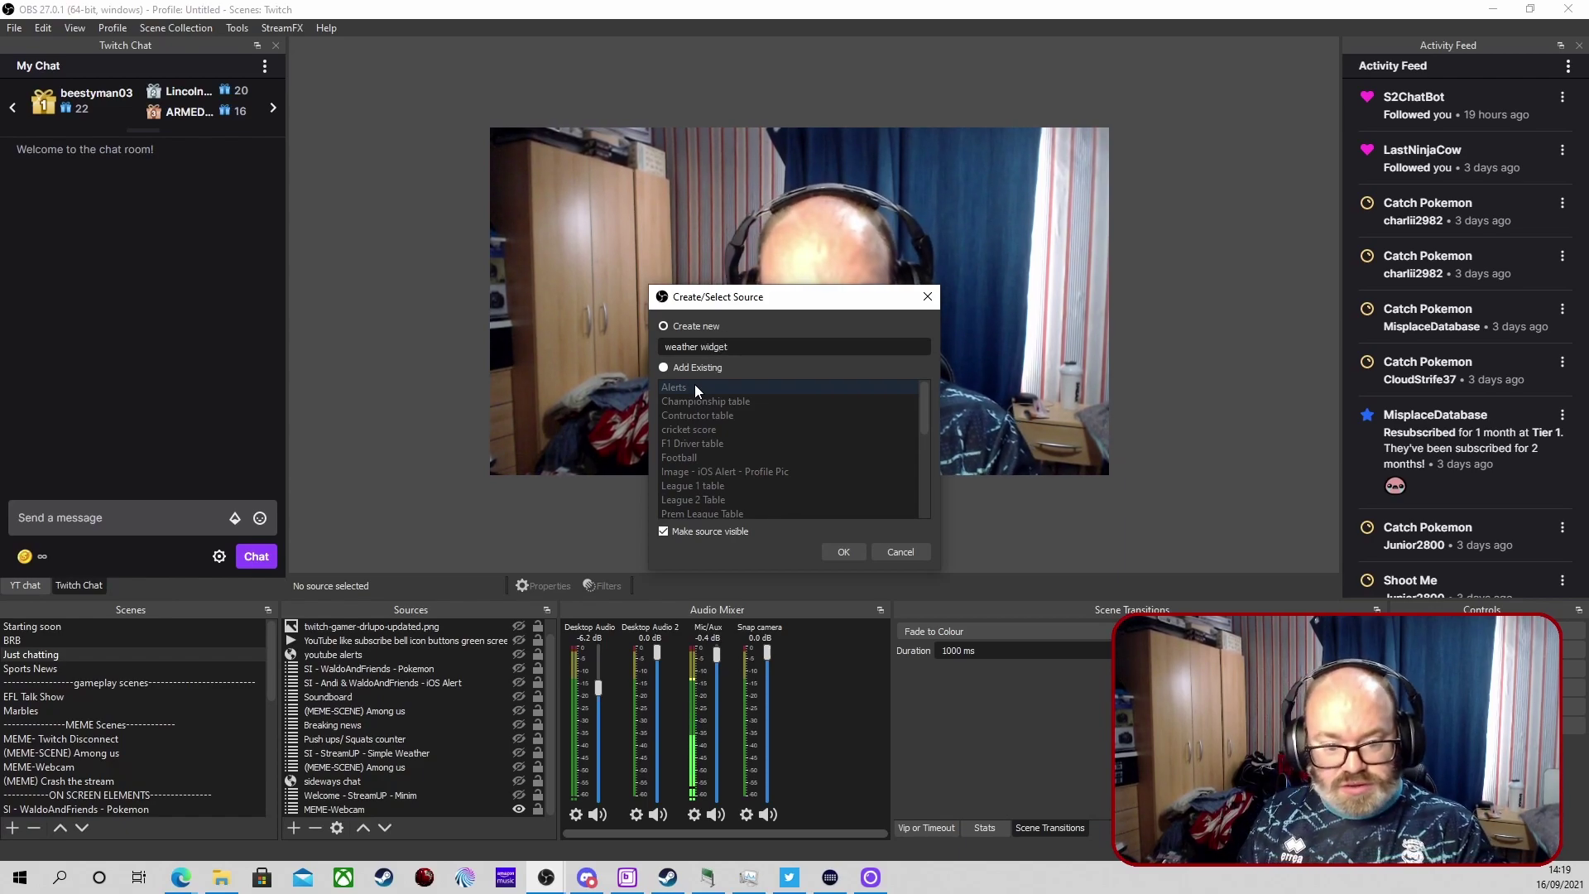
pyautogui.press('Return')
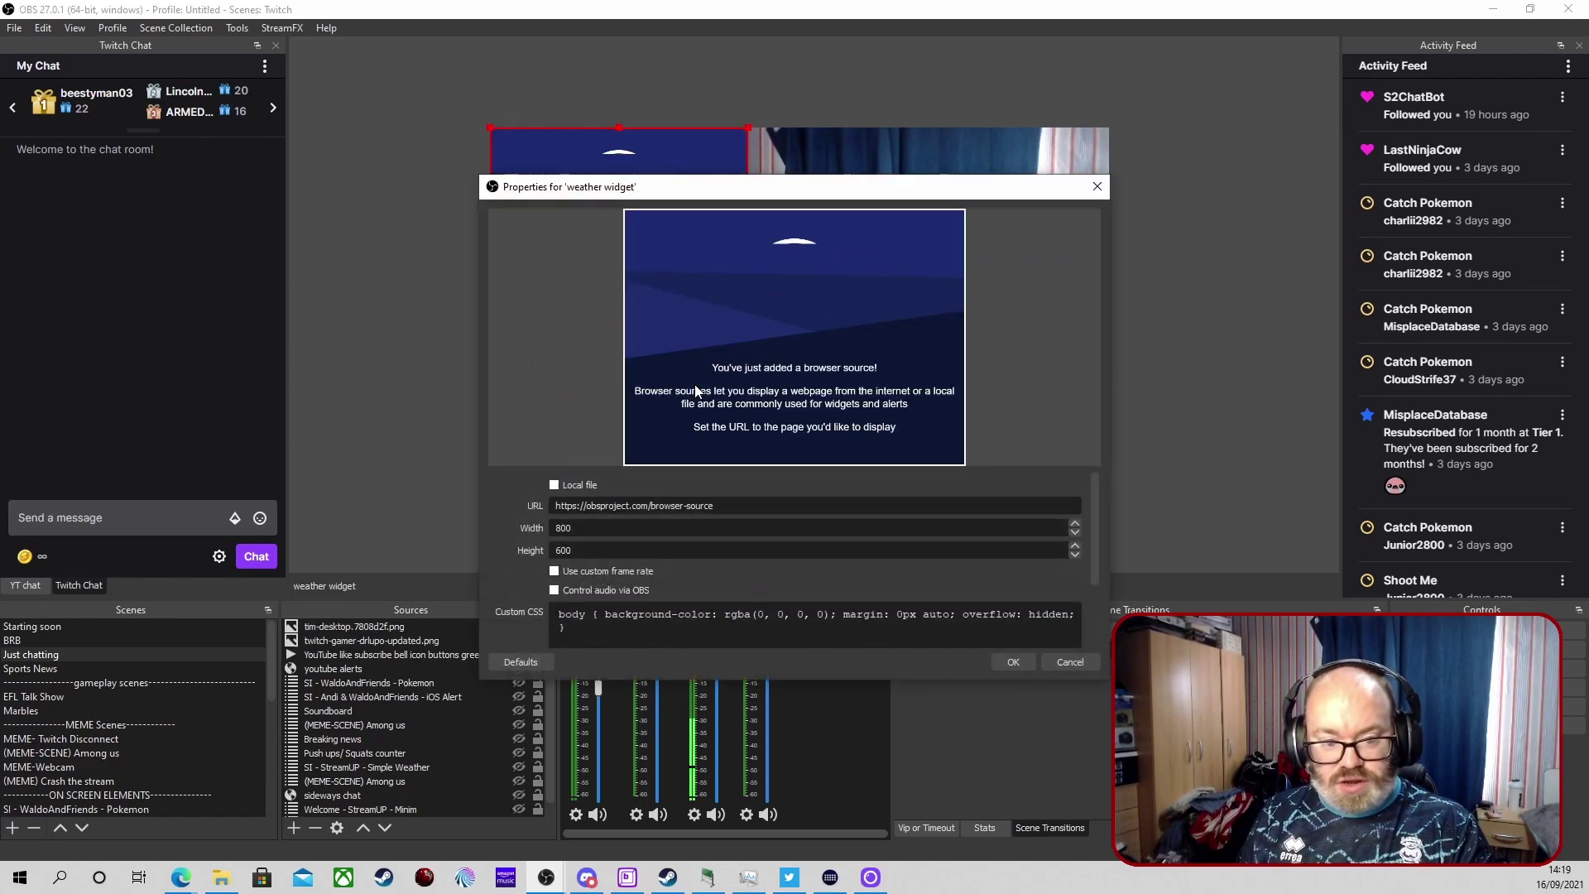
# Replace the default address with the weather widget URL and move it to the webcam's top-right corner
pyautogui.moveTo(716, 505); pyautogui.dragTo(563, 506)
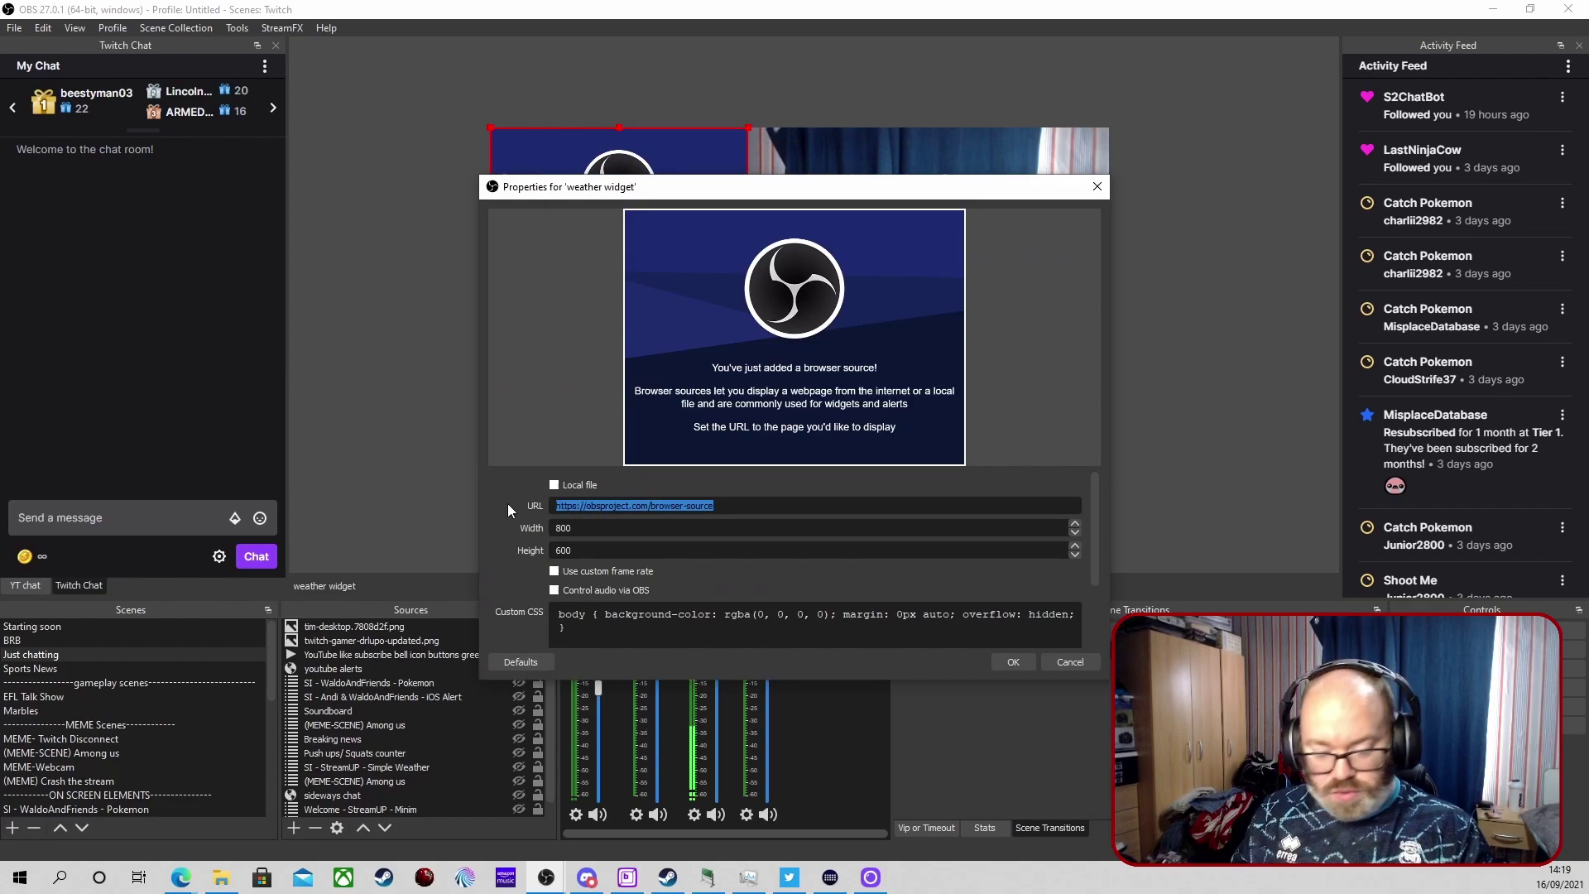
pyautogui.press('BackSpace')
pyautogui.hotkey('ctrl', 'v')
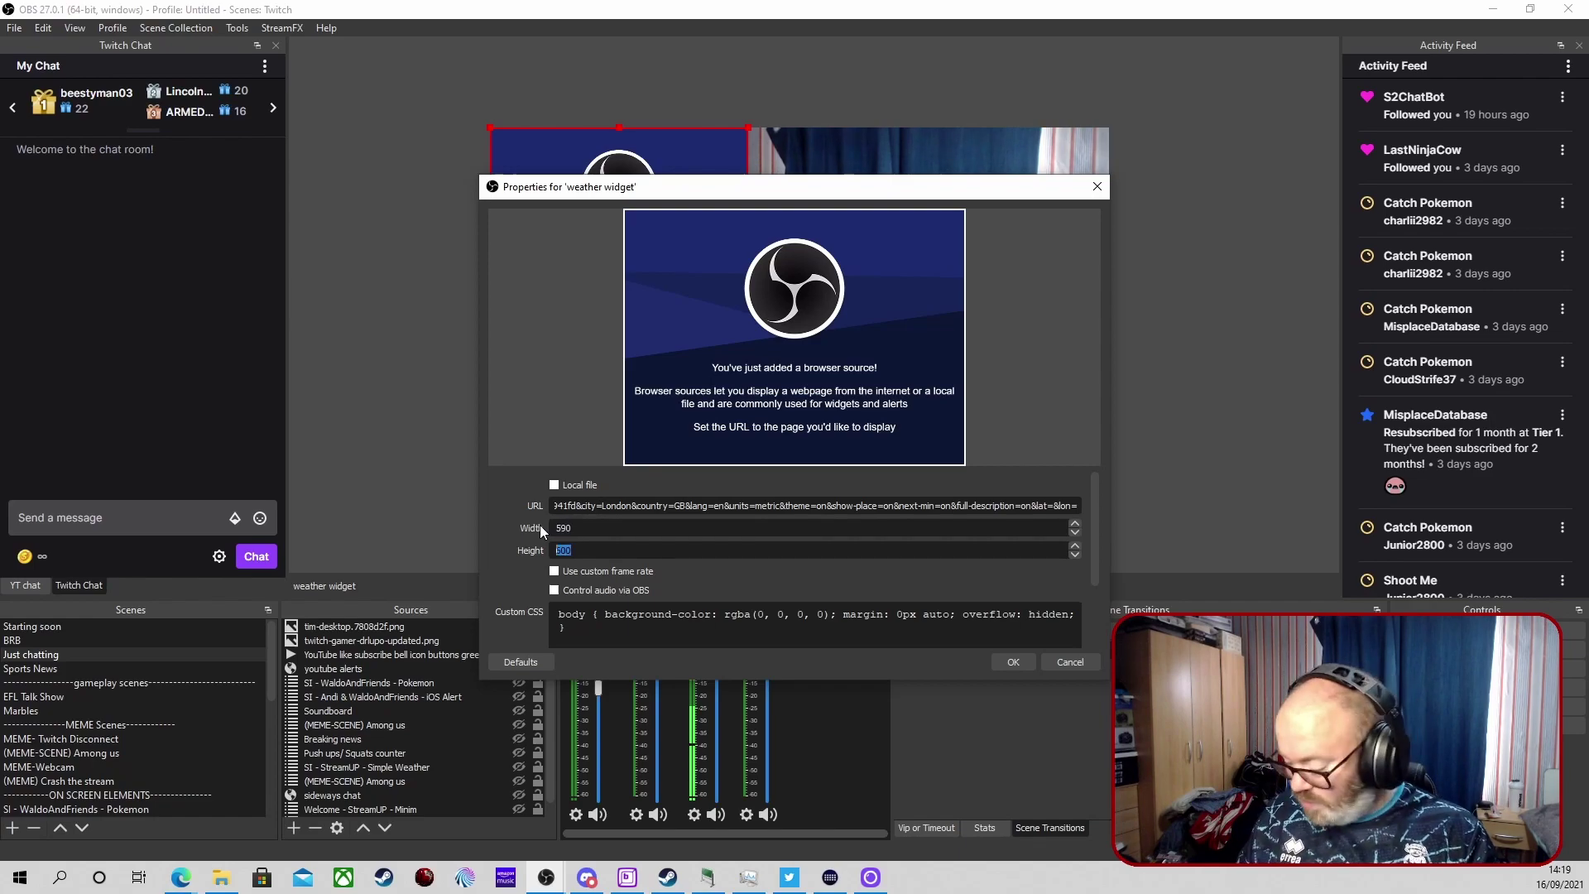
pyautogui.click(1012, 662)
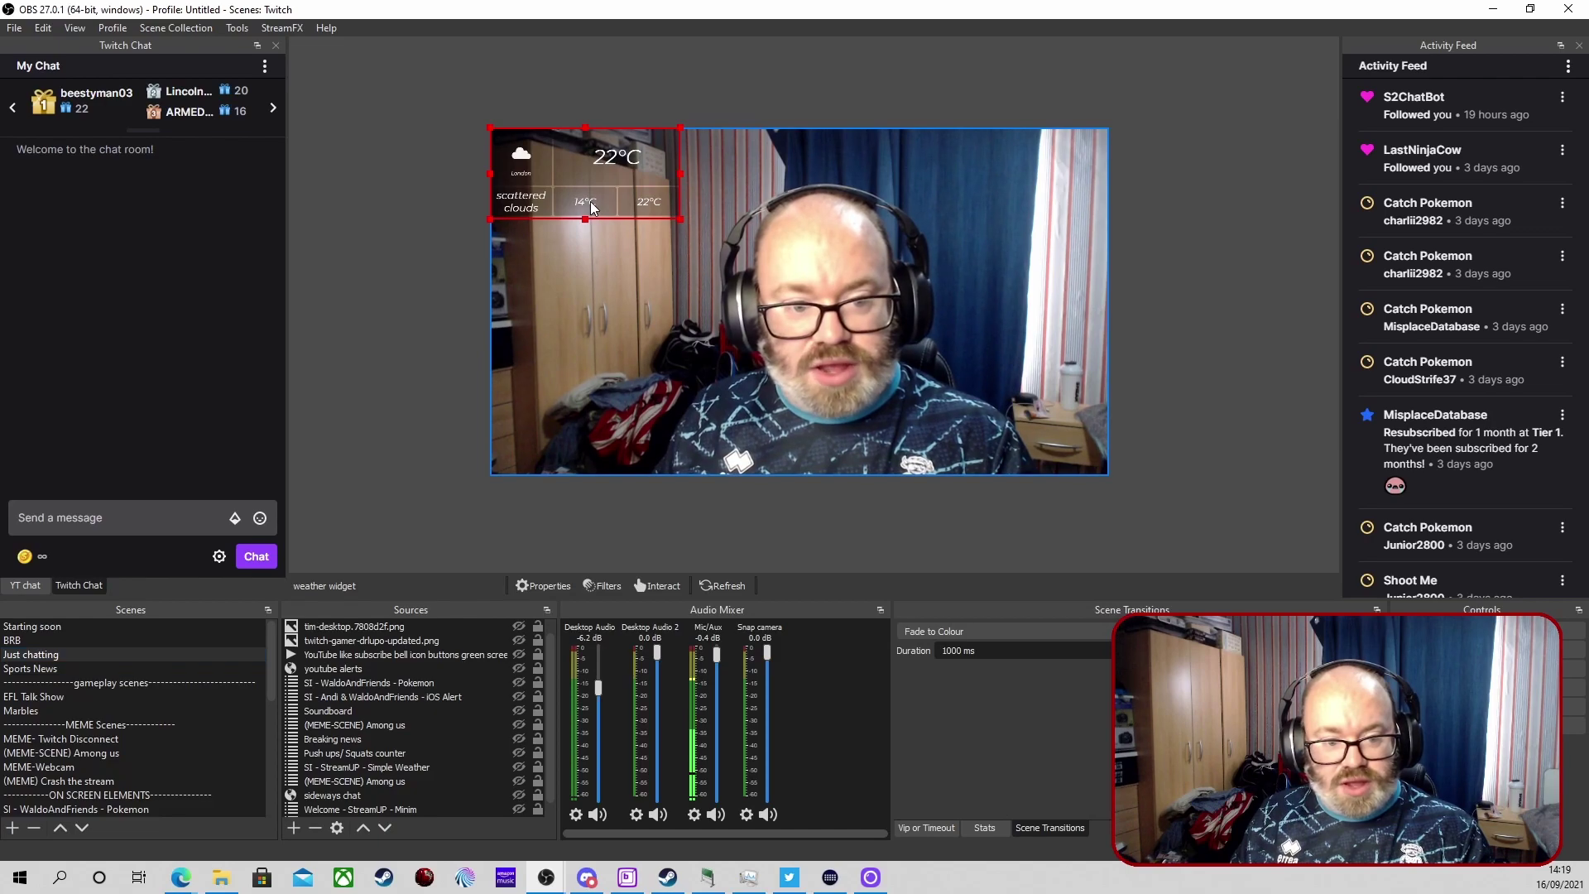
pyautogui.moveTo(593, 207); pyautogui.dragTo(1015, 211)
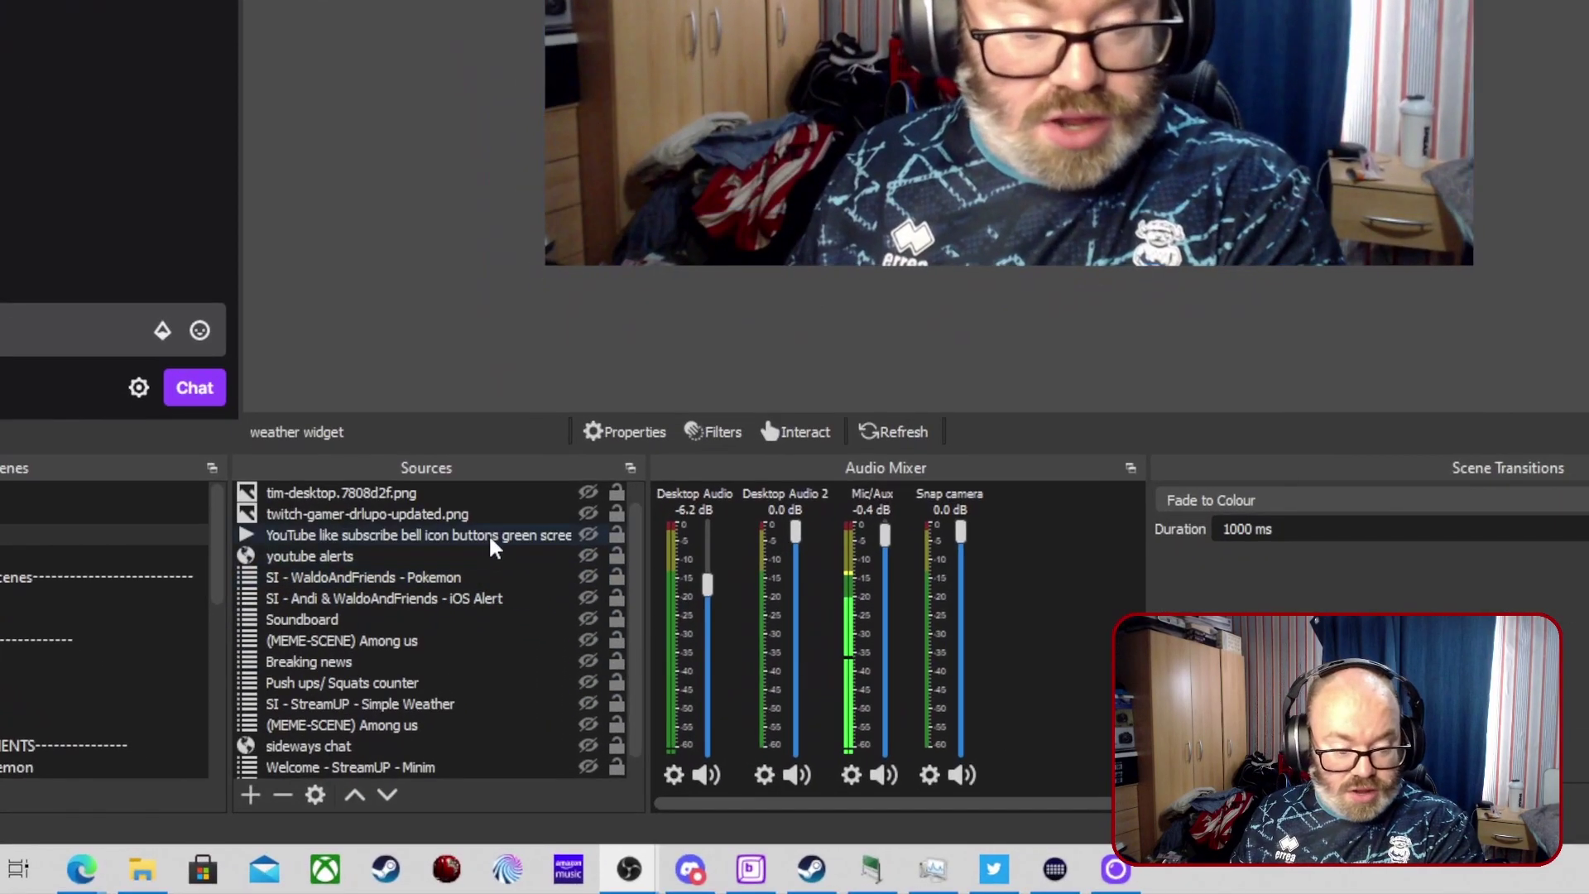
# Set the weather widget's Show Transition to Slide
pyautogui.scroll(1, 540, 505)
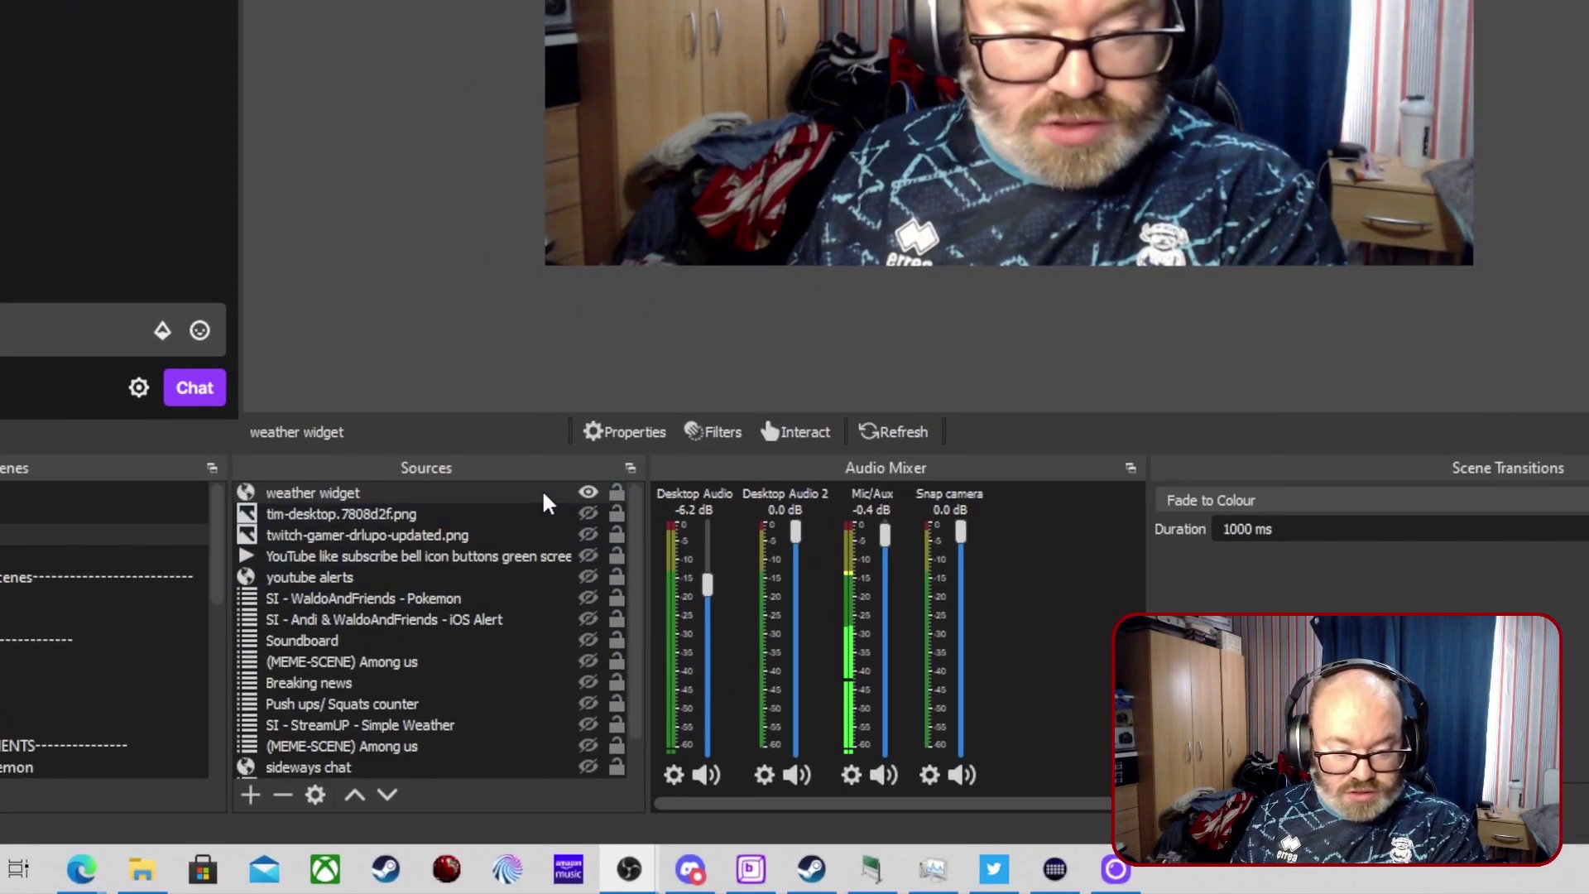
pyautogui.rightClick(543, 490)
pyautogui.moveTo(649, 354)
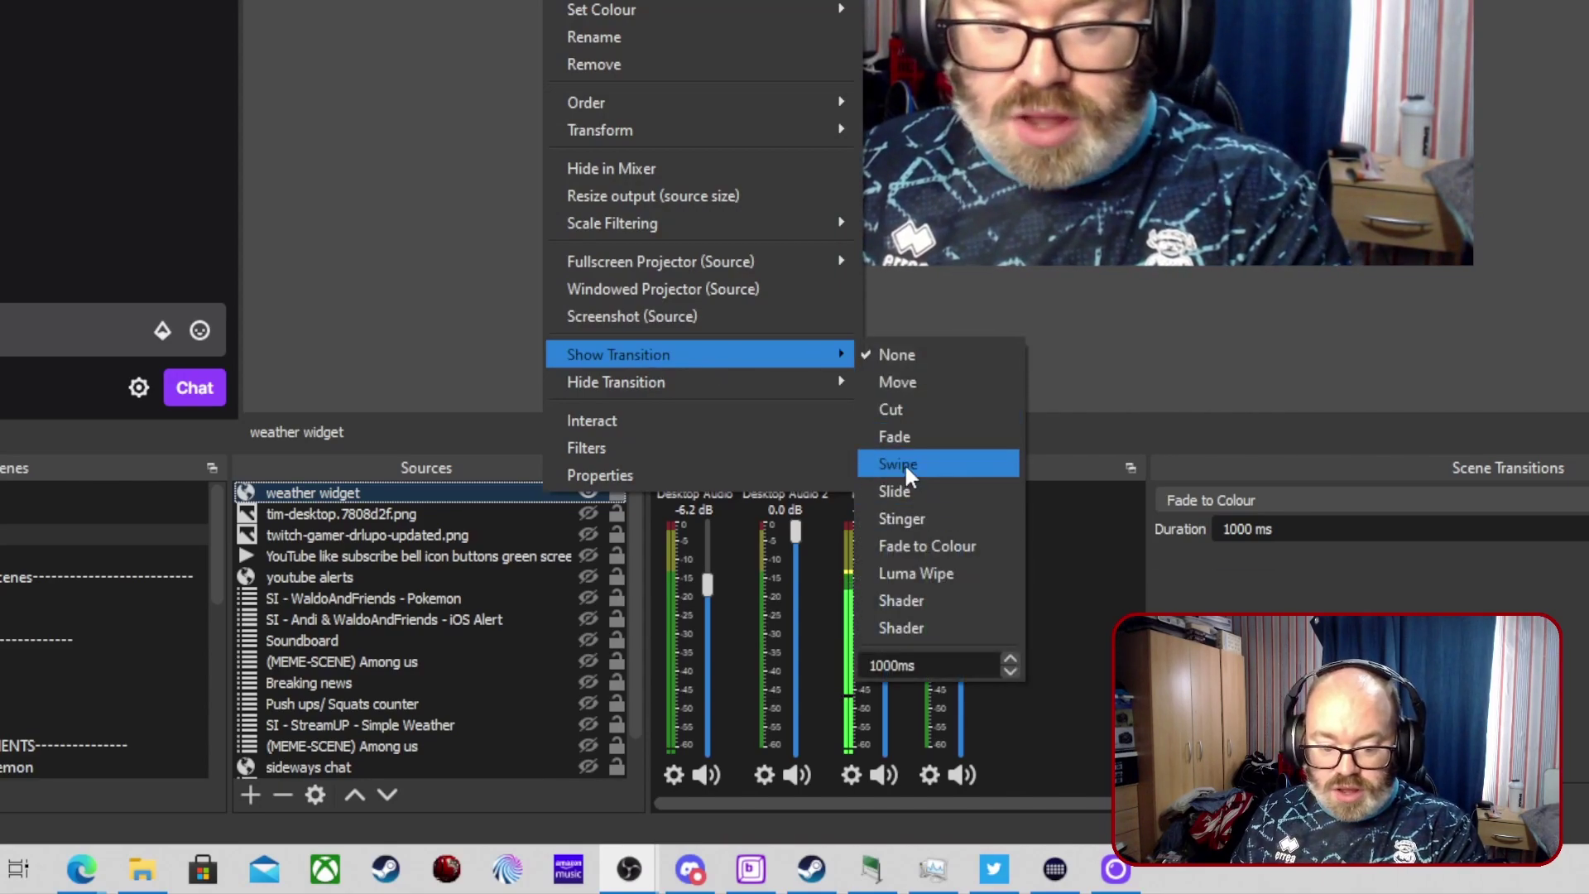
pyautogui.click(910, 488)
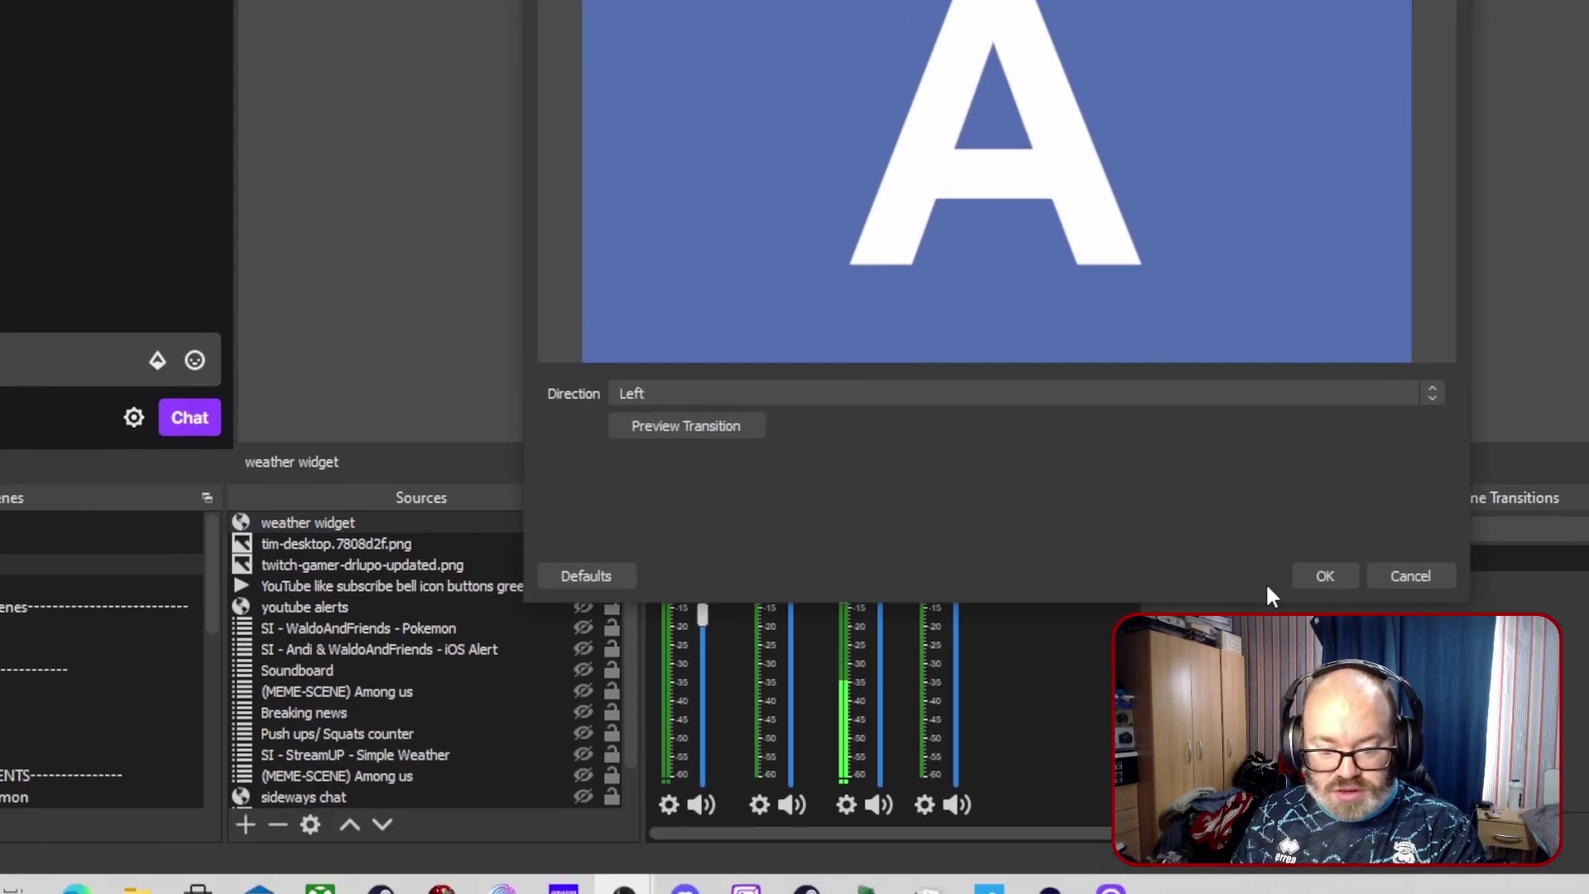
pyautogui.click(1322, 536)
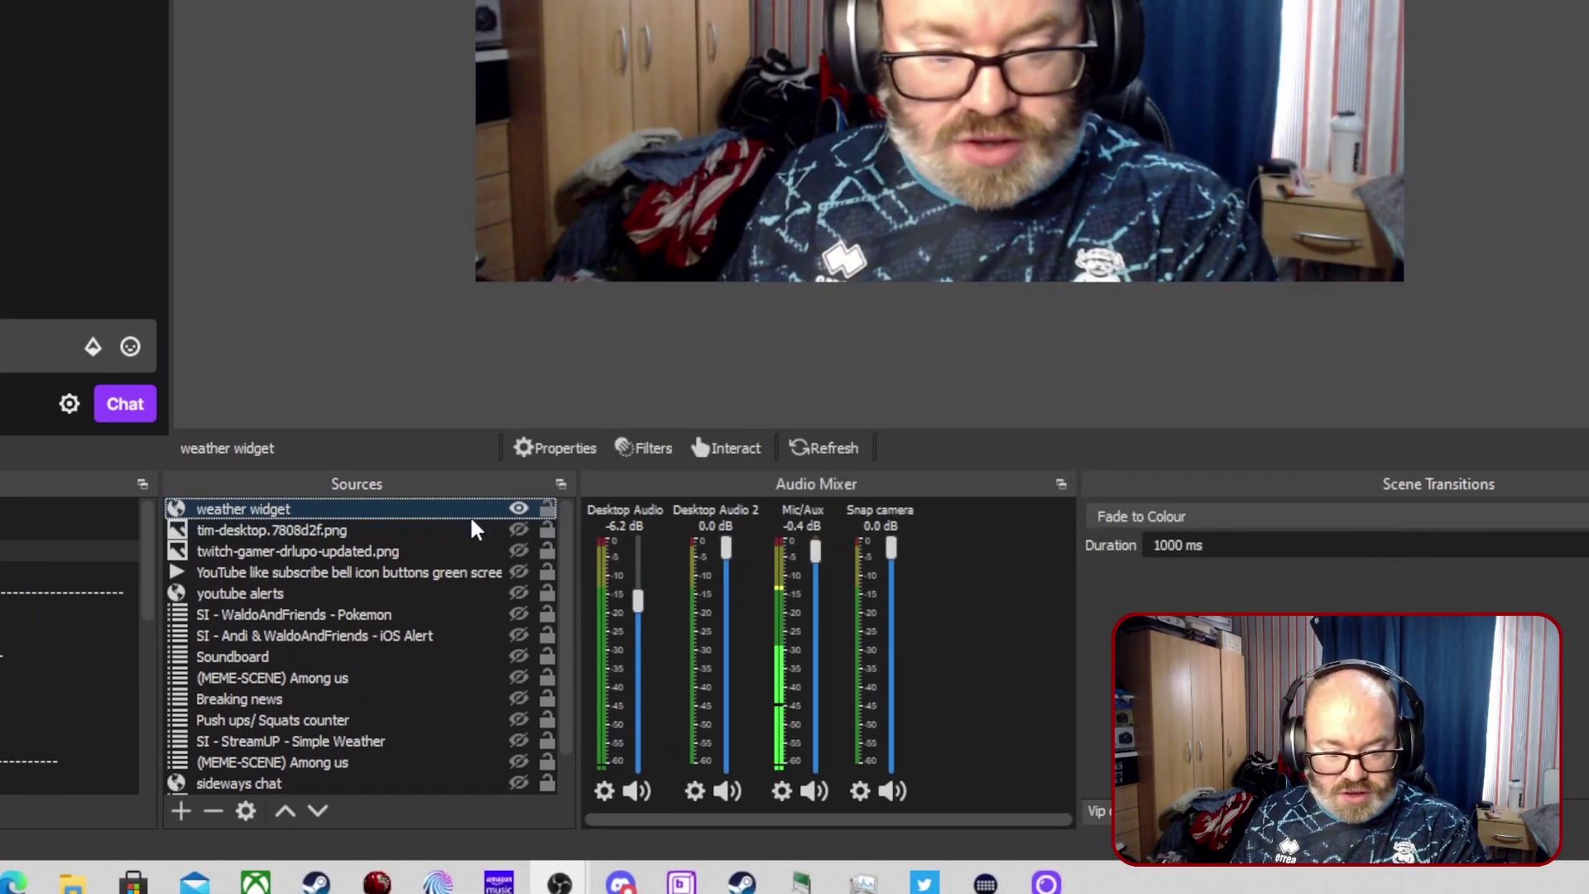
# Set its Hide Transition to Slide toward the right, then choose an empty Stream Deck key
pyautogui.rightClick(471, 515)
pyautogui.moveTo(581, 405)
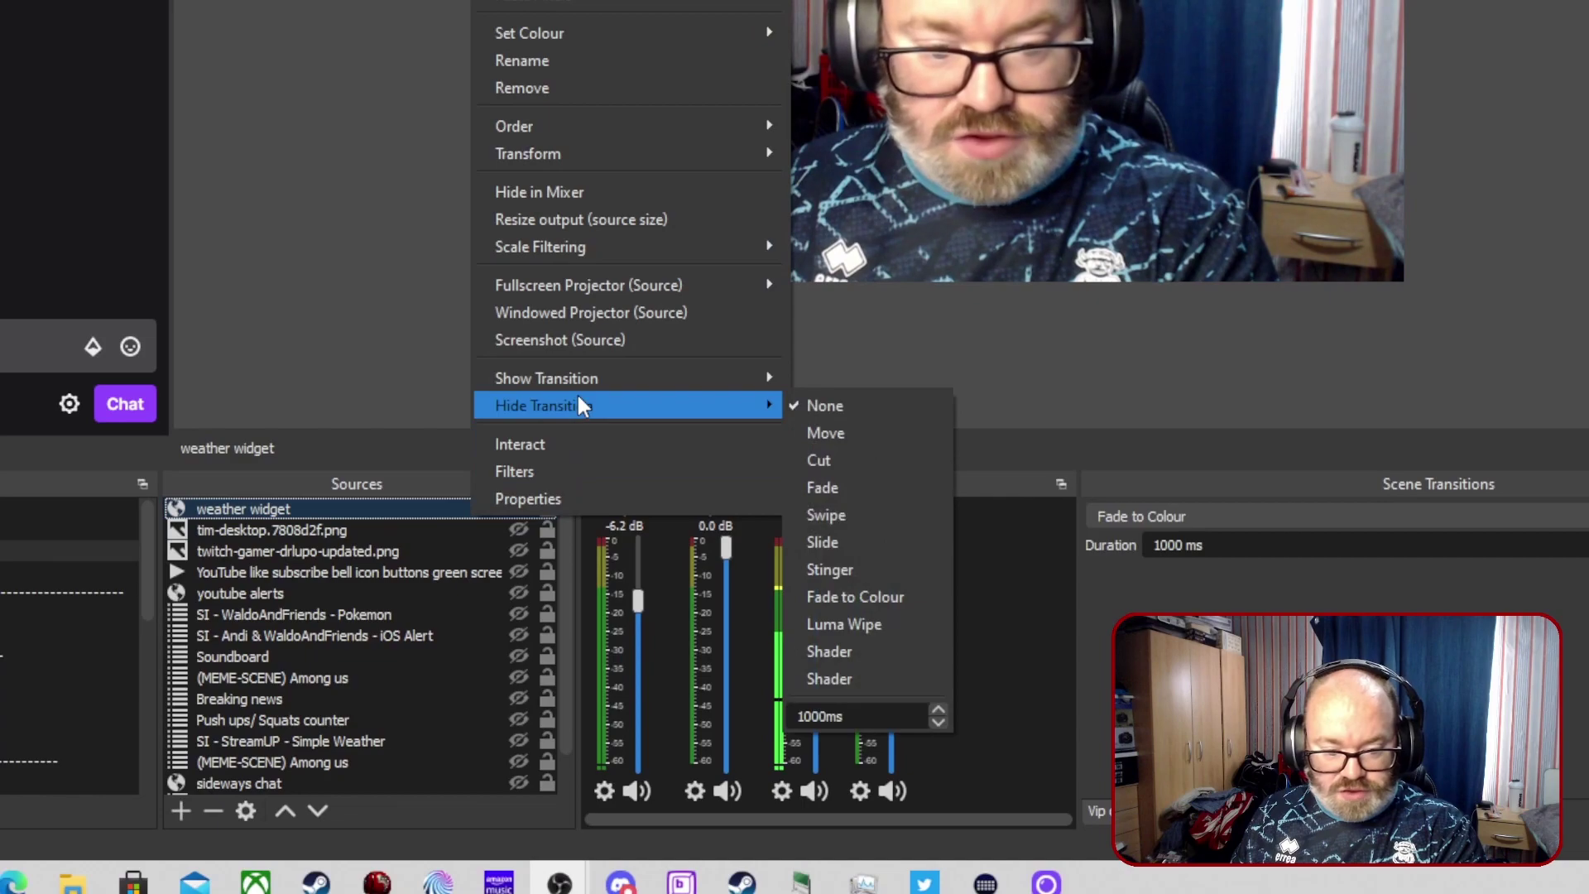
pyautogui.click(827, 543)
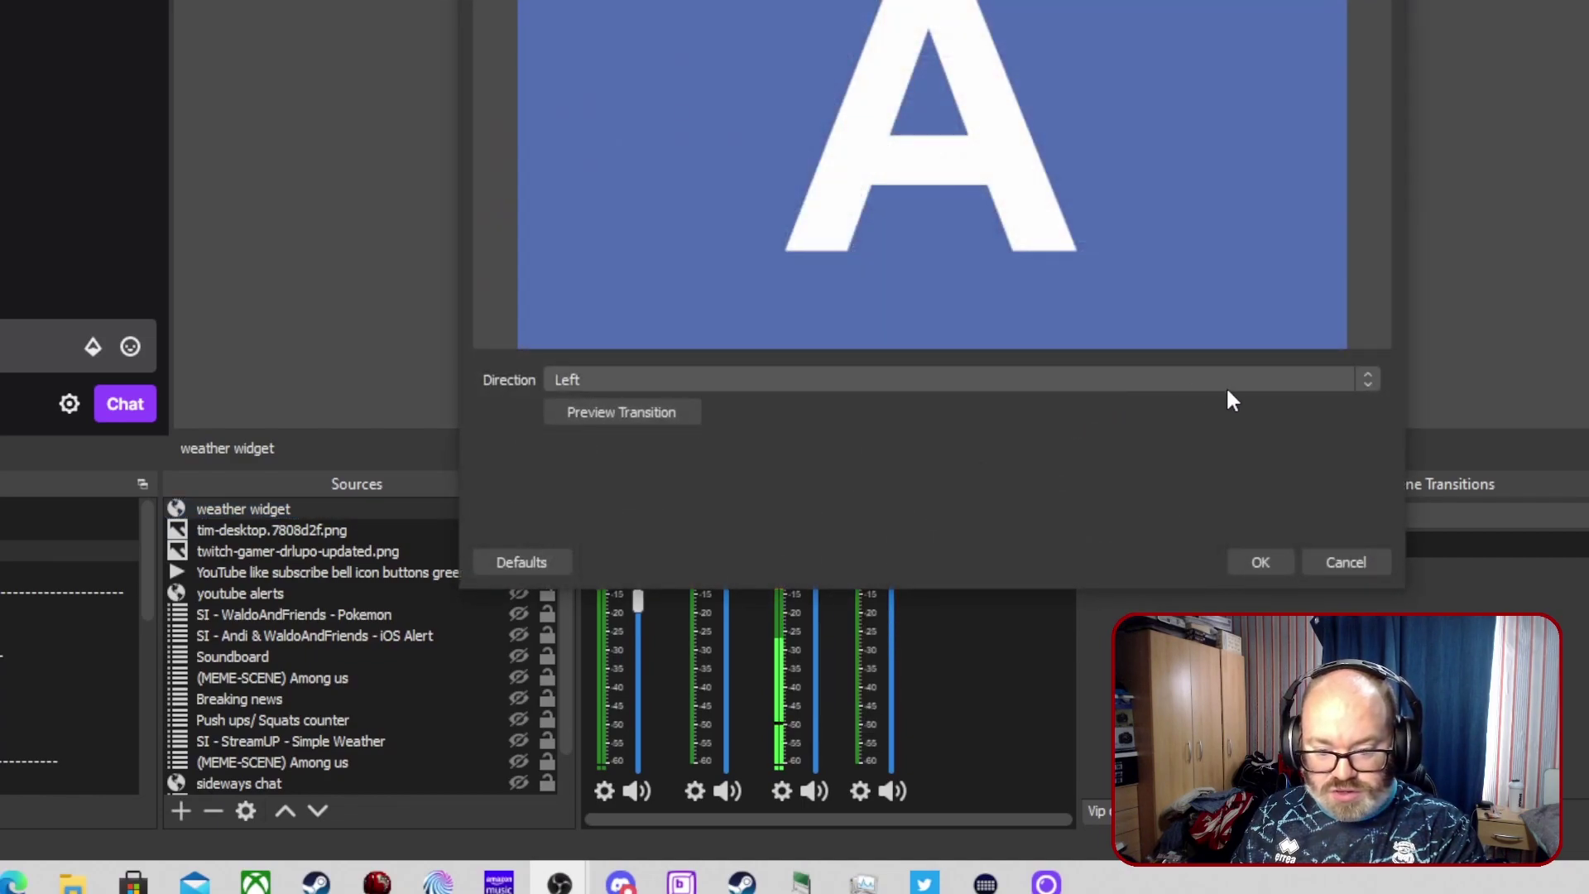
pyautogui.click(1176, 384)
pyautogui.click(697, 415)
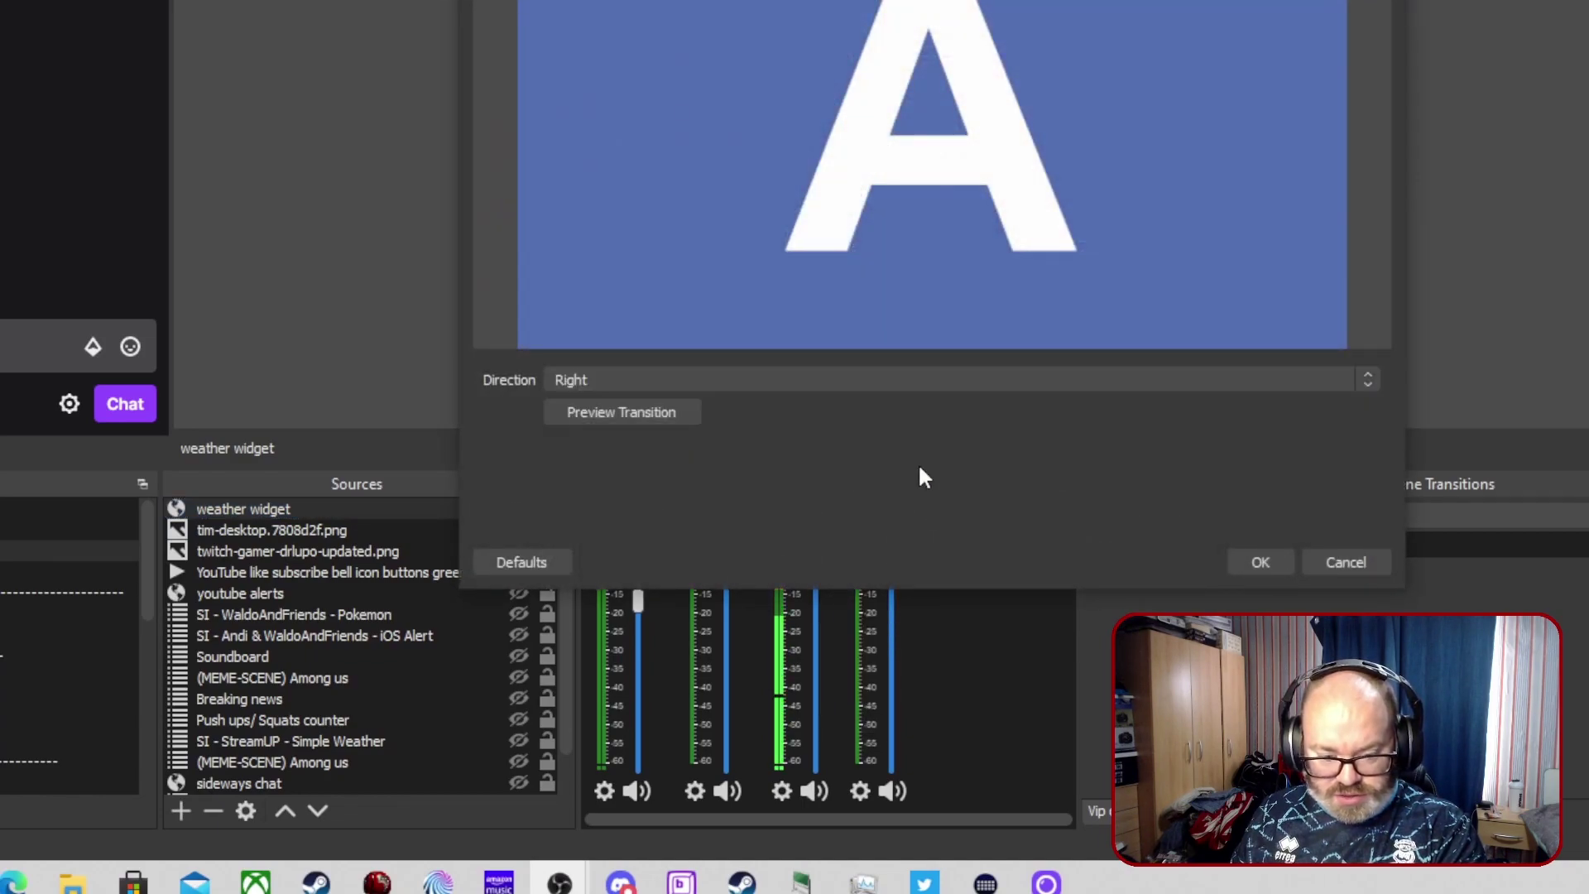
pyautogui.click(1257, 561)
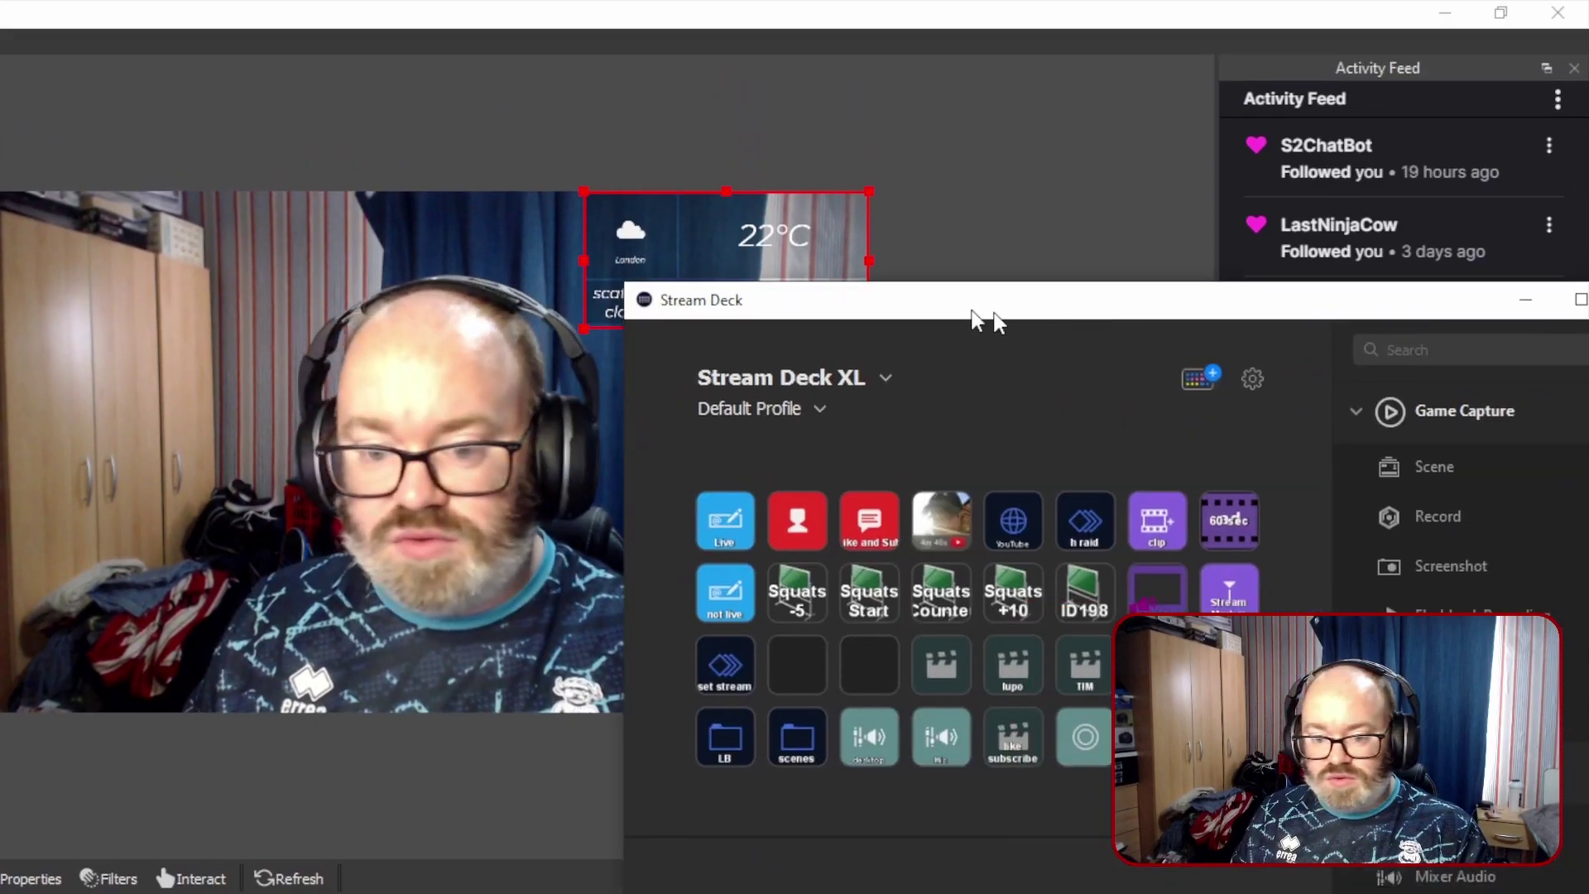
pyautogui.moveTo(985, 319); pyautogui.dragTo(319, 273)
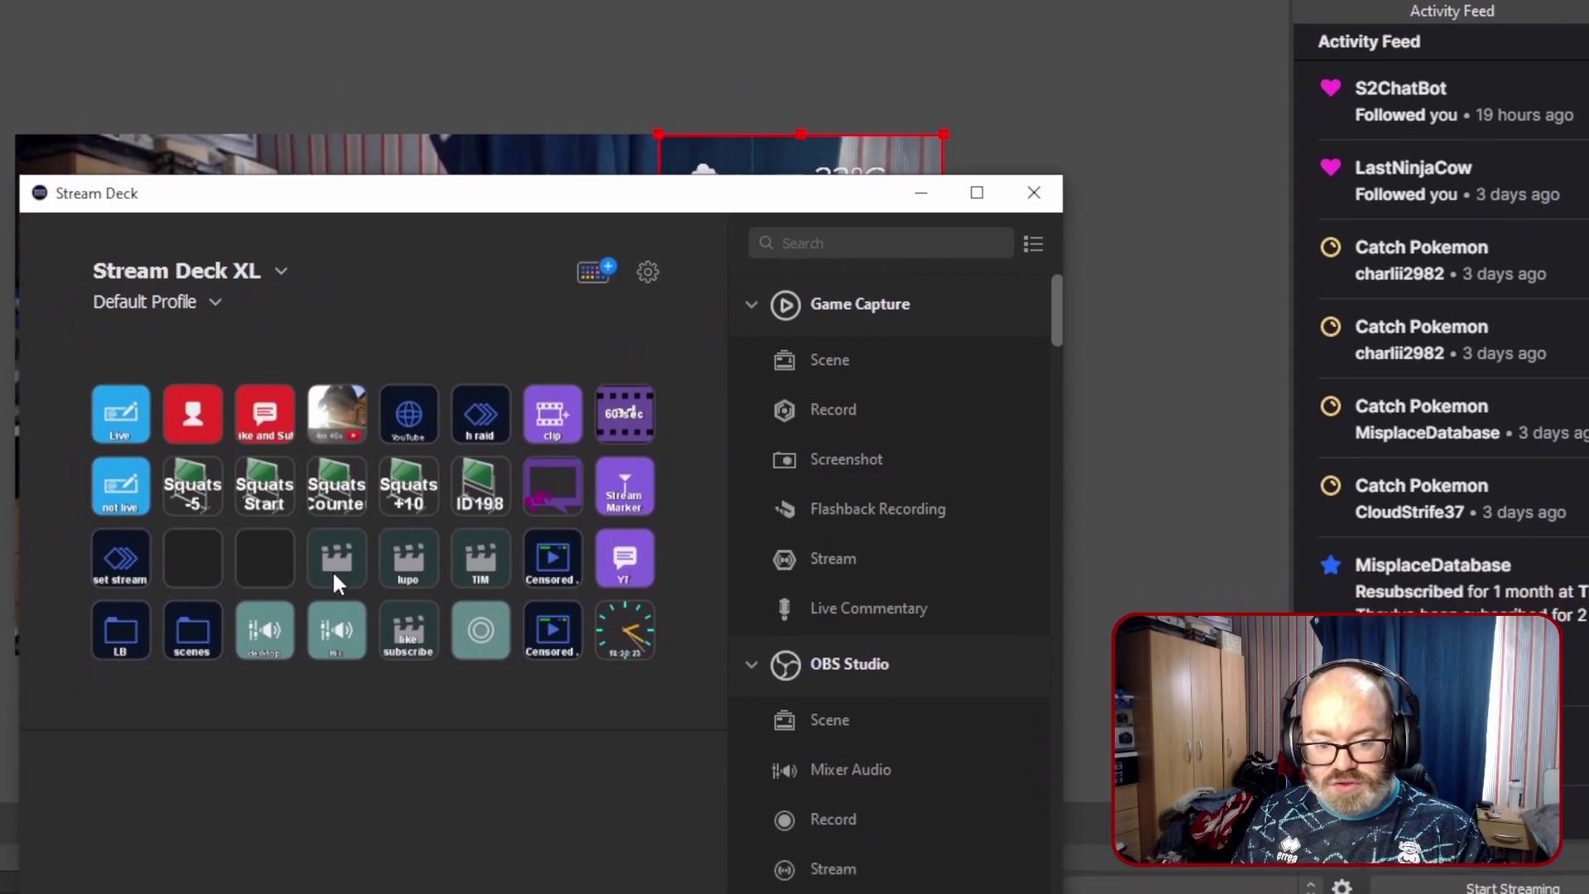
pyautogui.click(281, 614)
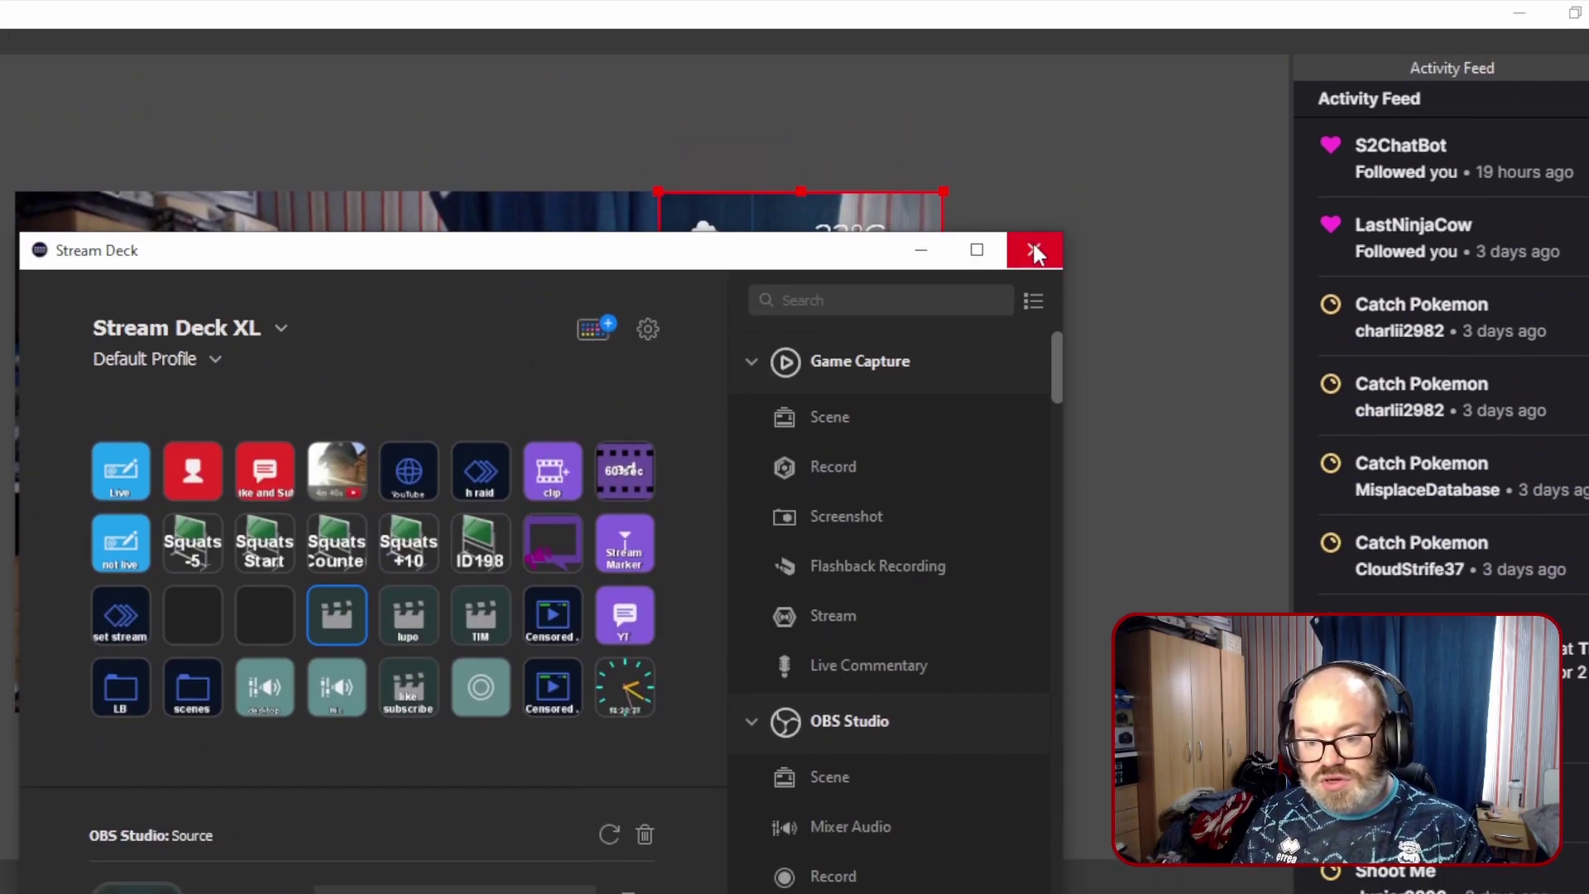
pyautogui.click(1034, 252)
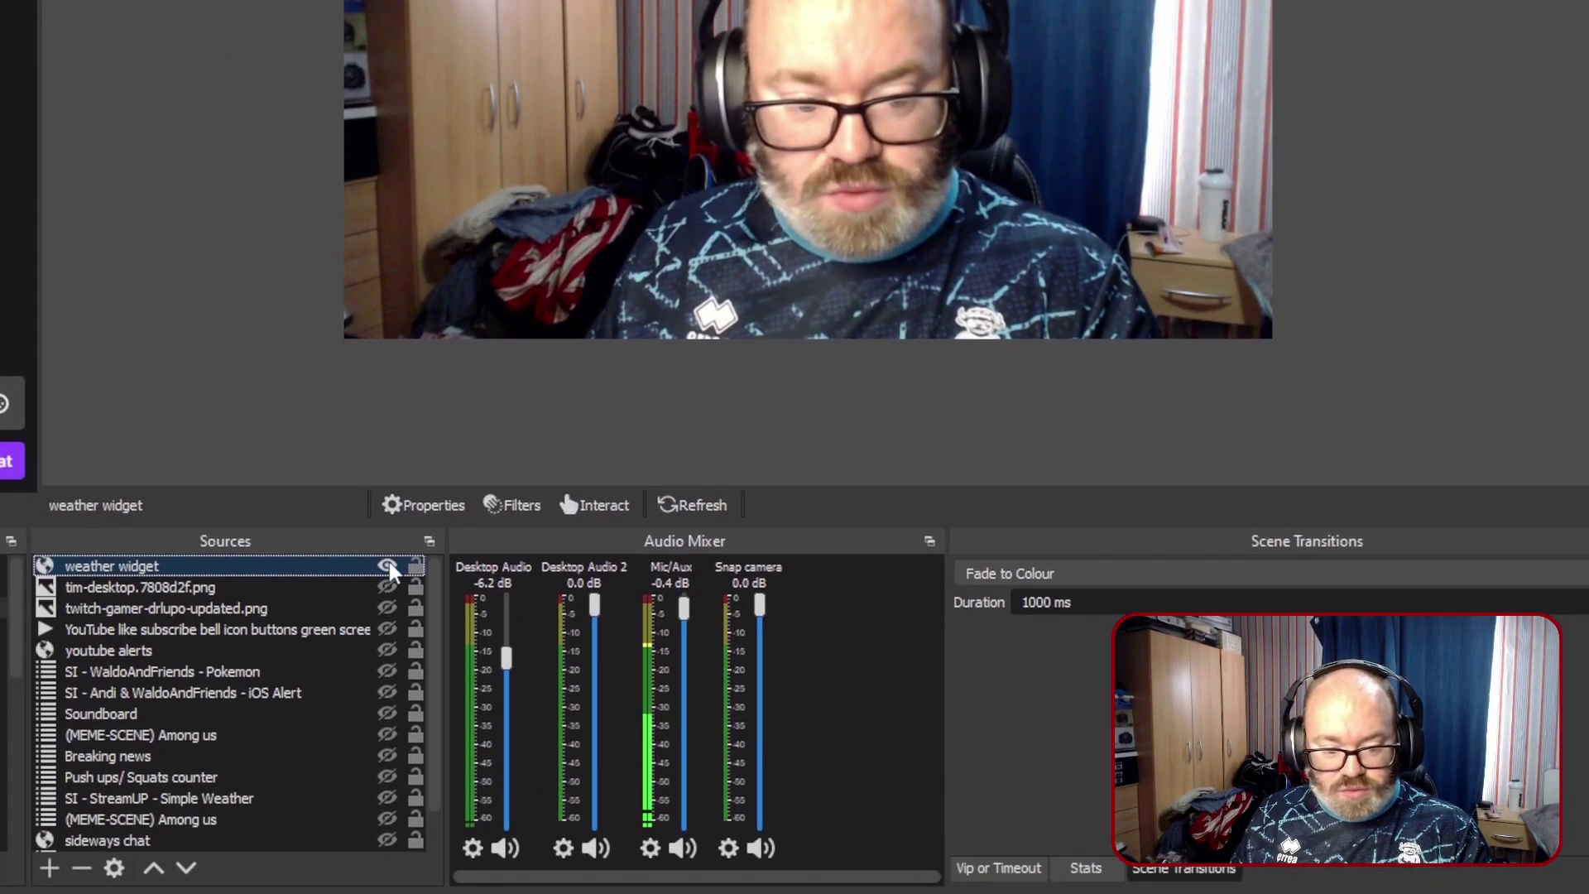